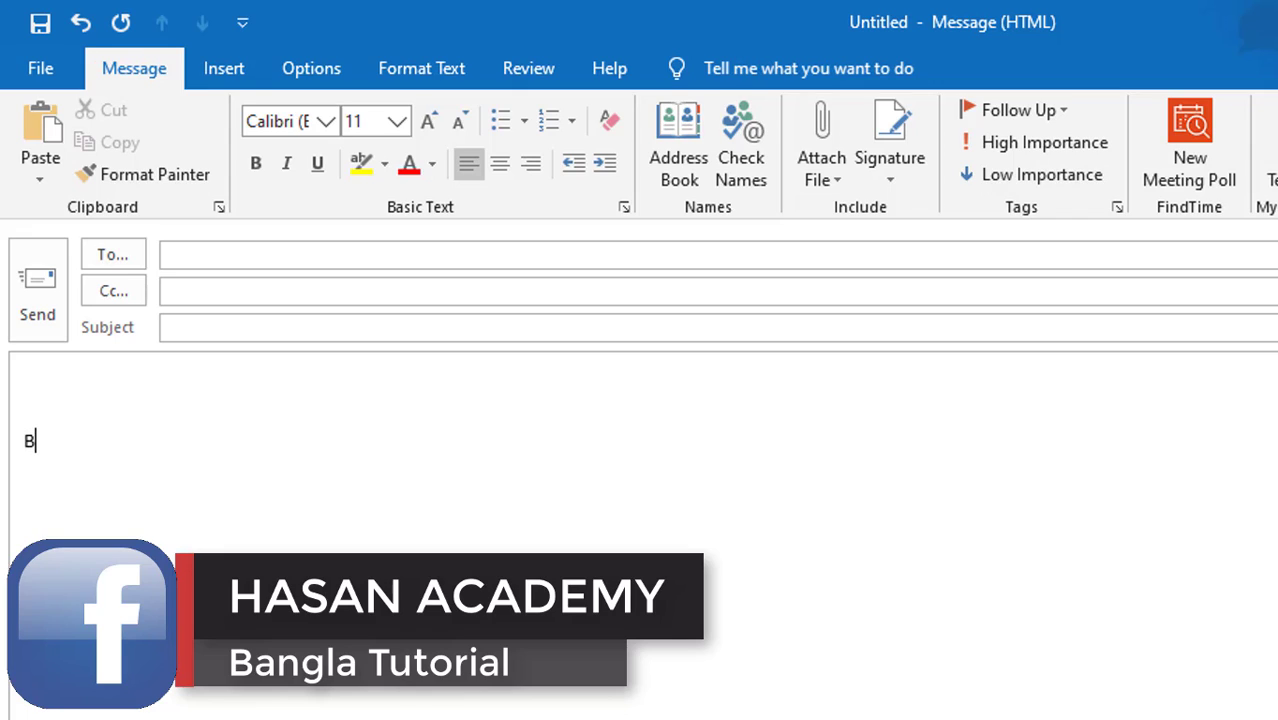
# Step: Type 'Best Regards' in the message body and start the next line with 'H'
pyautogui.write('est Reg')
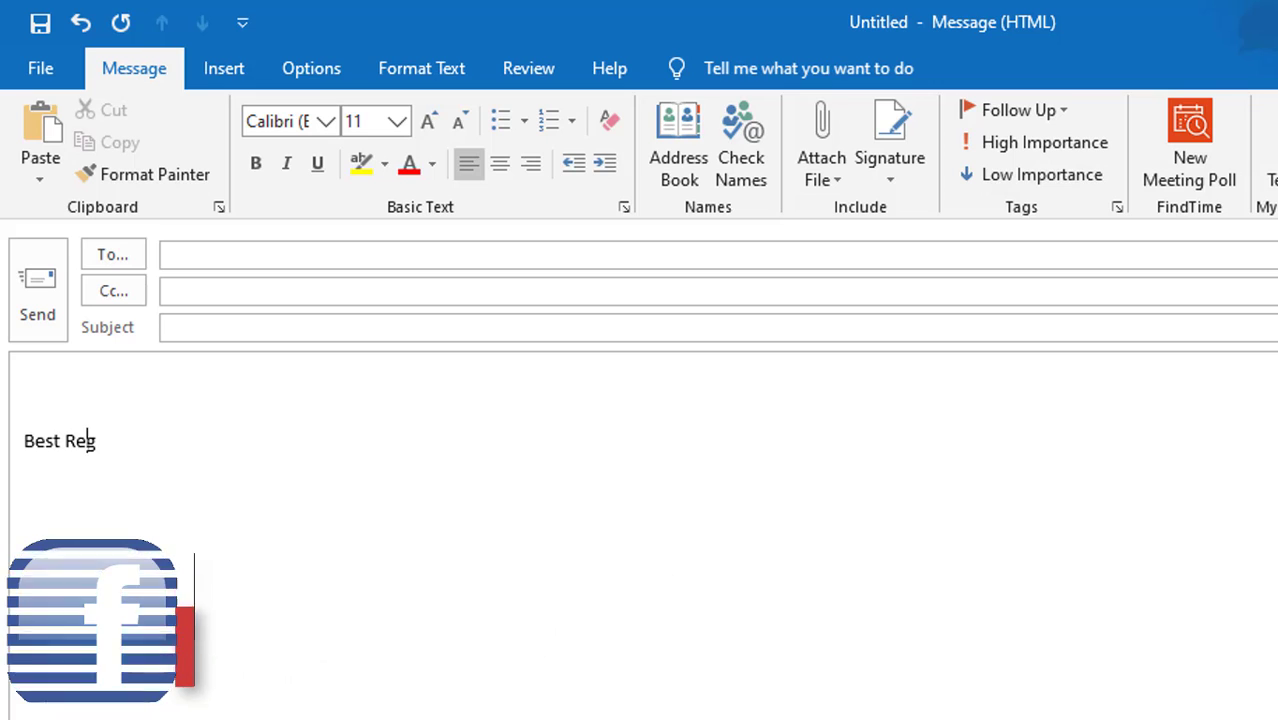
pyautogui.write('ards')
pyautogui.press('Return')
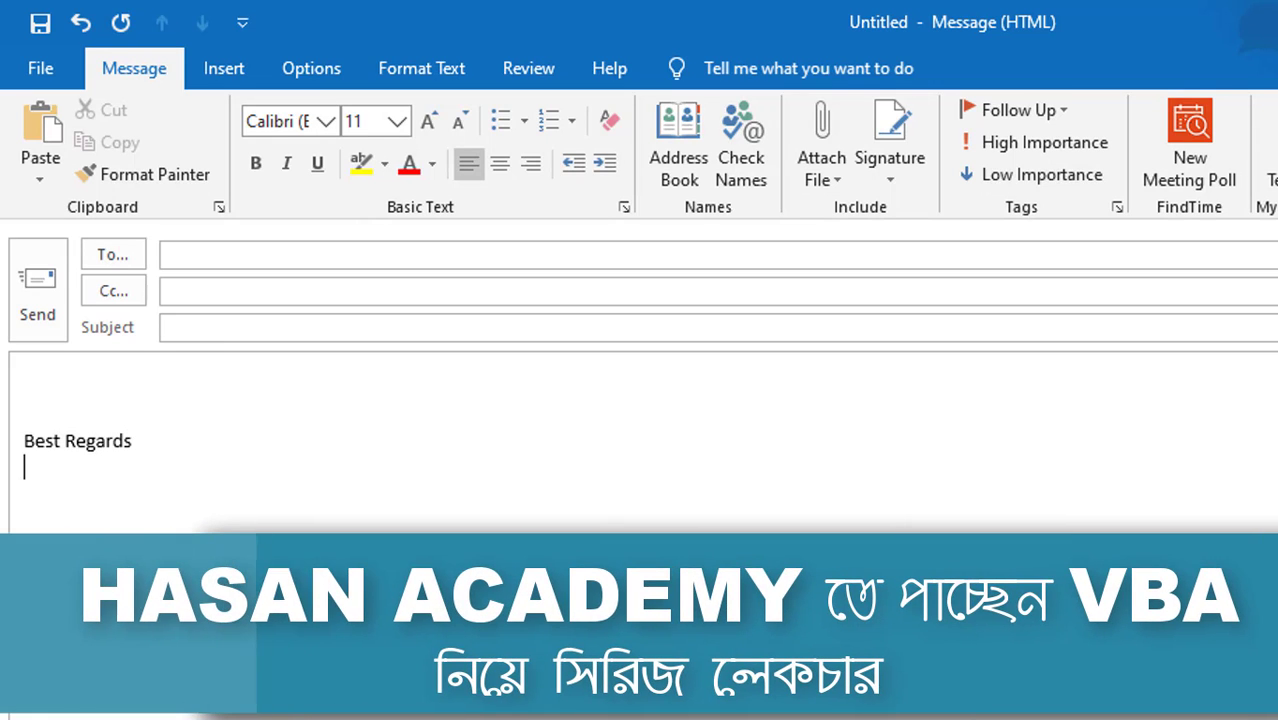
pyautogui.write('H')
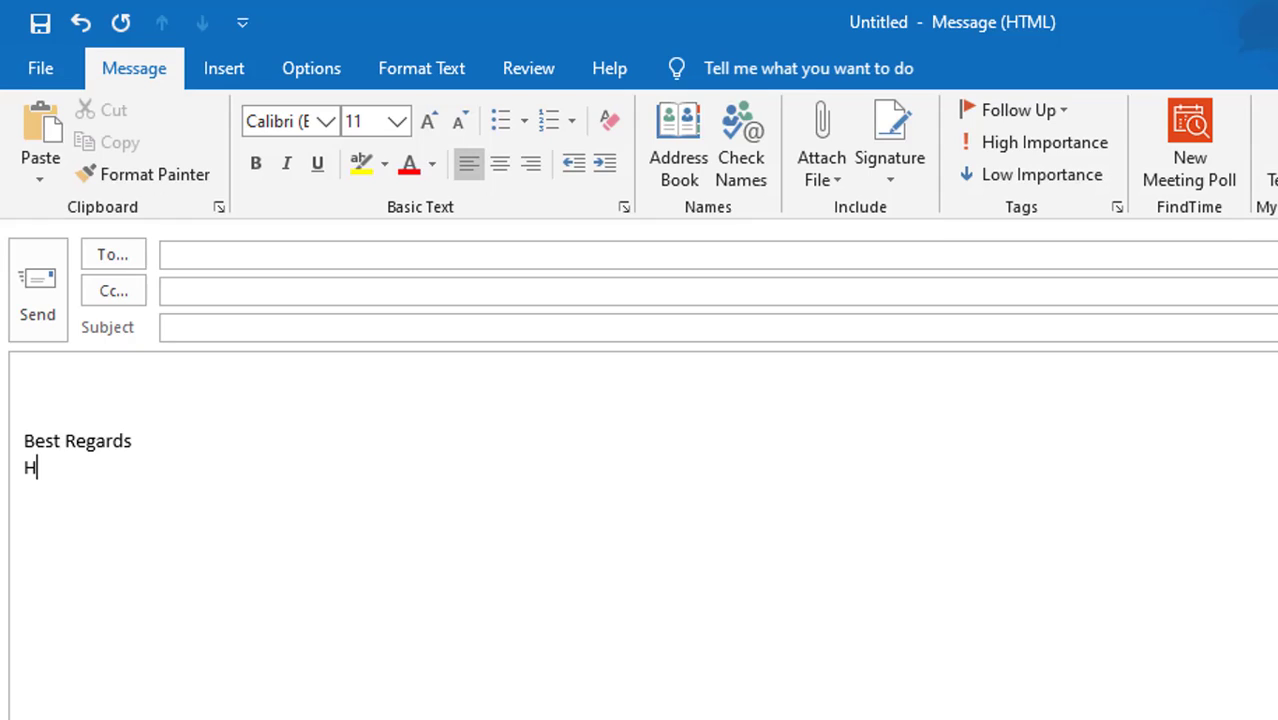
# Step: Open Outlook Options, look through Calendar, Groups and People, then show Mail
pyautogui.click(30, 65)
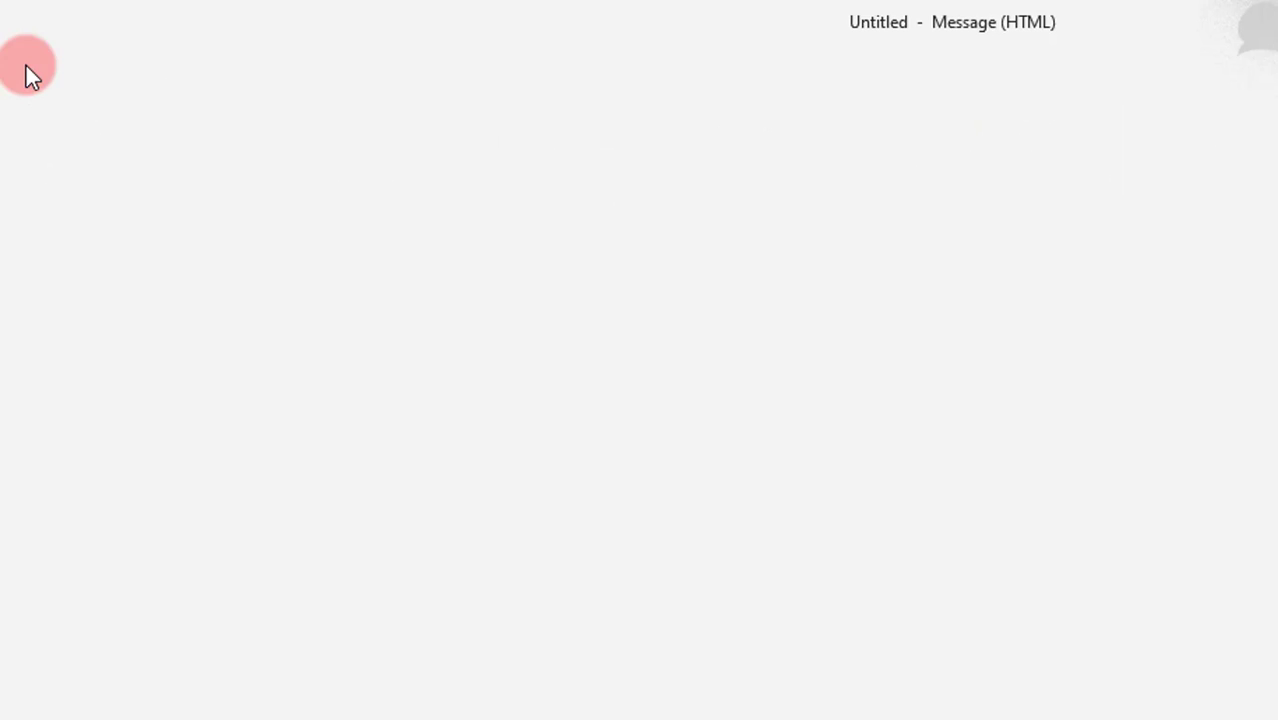
pyautogui.click(68, 613)
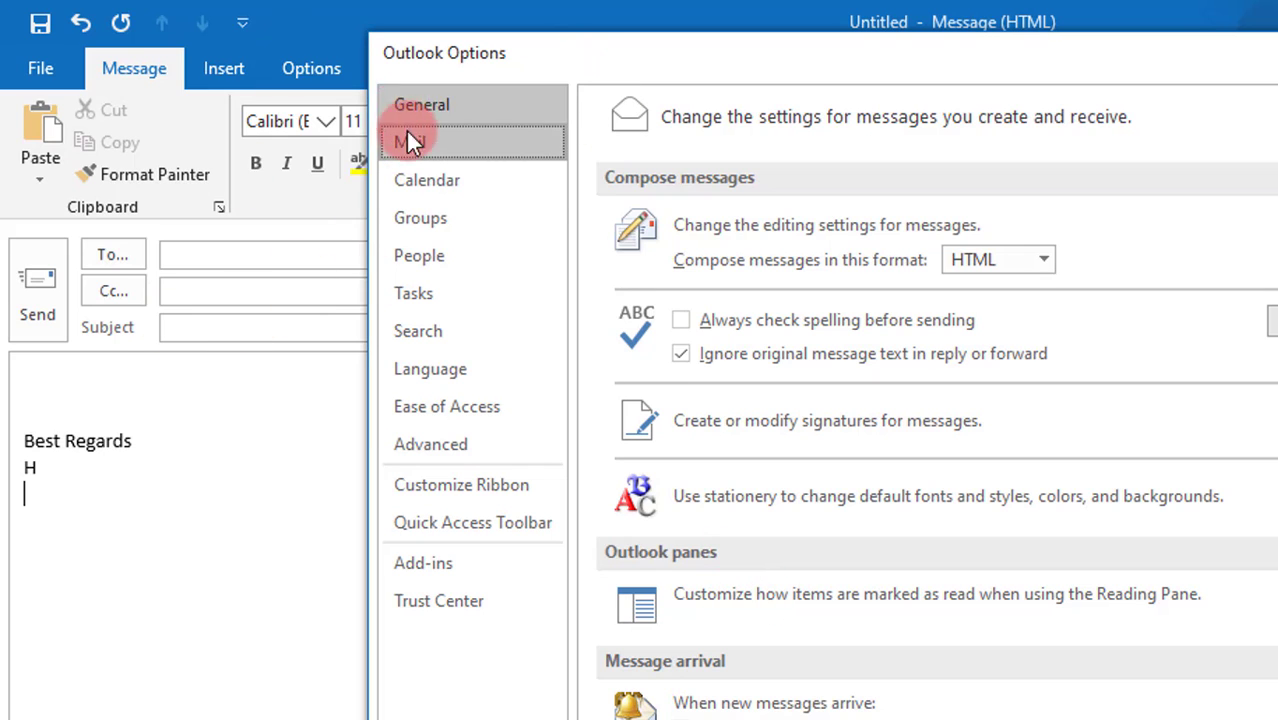
pyautogui.click(418, 185)
pyautogui.click(418, 218)
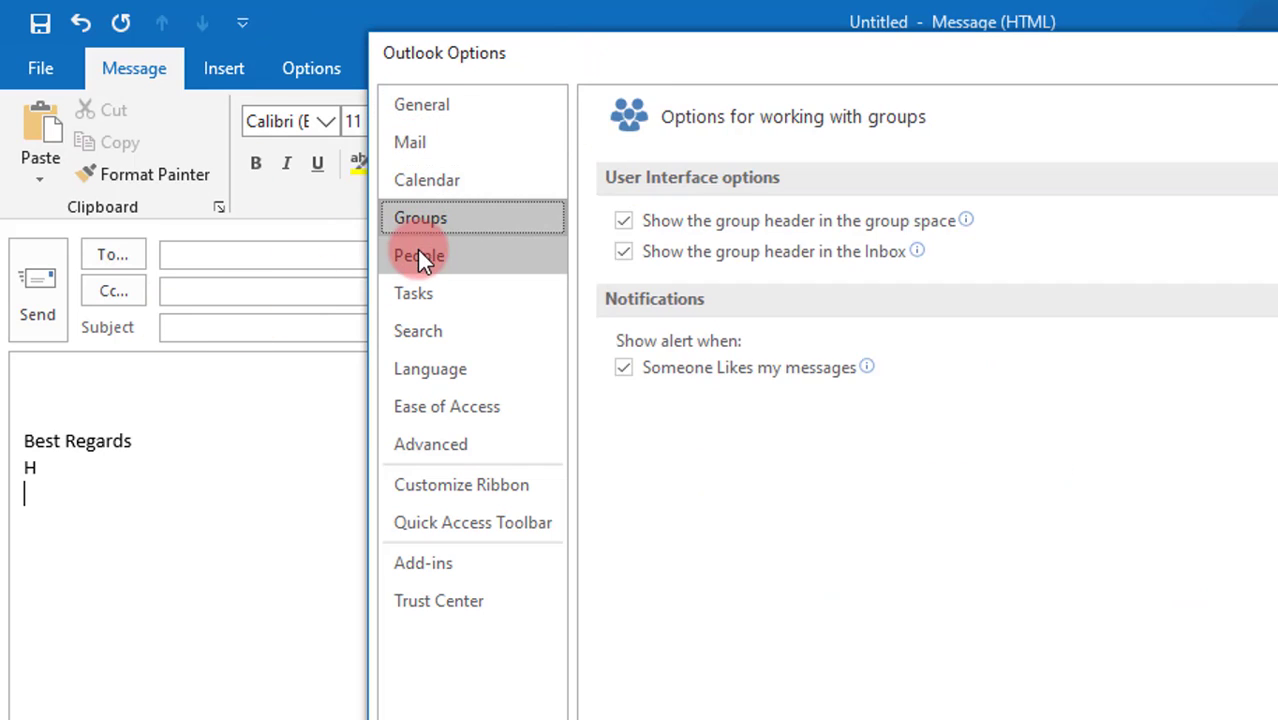
pyautogui.click(419, 262)
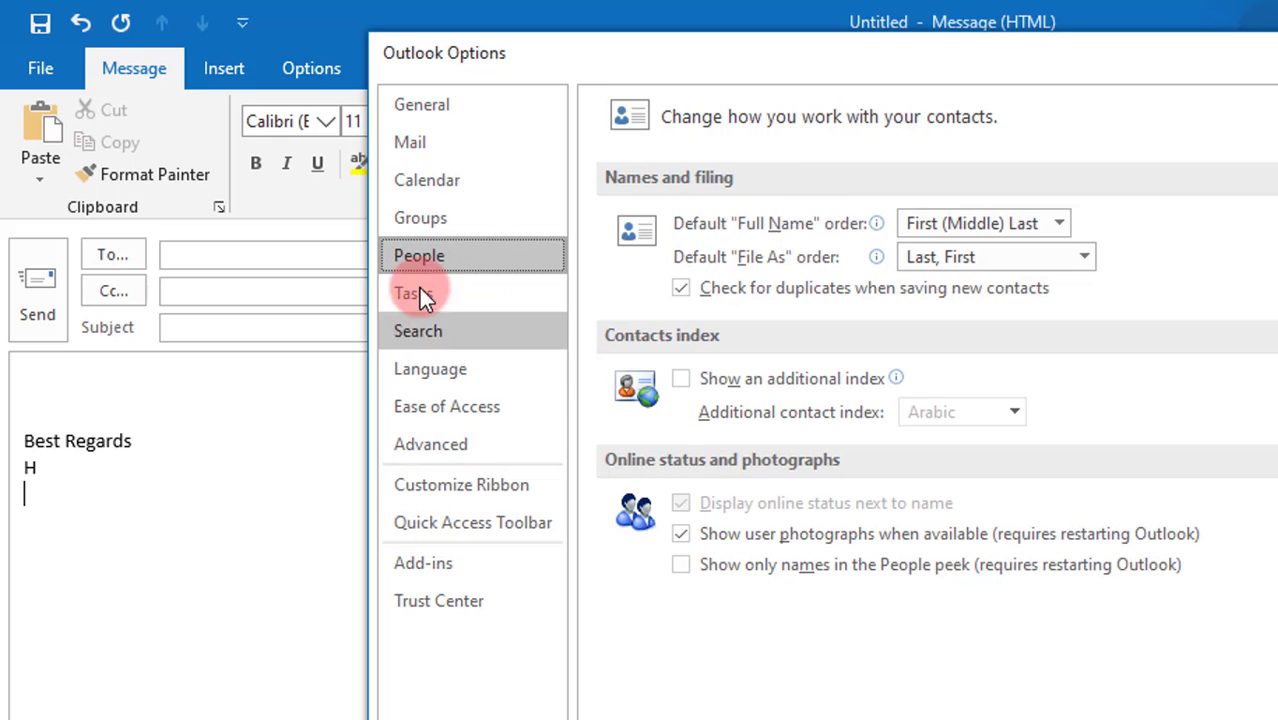
pyautogui.click(405, 144)
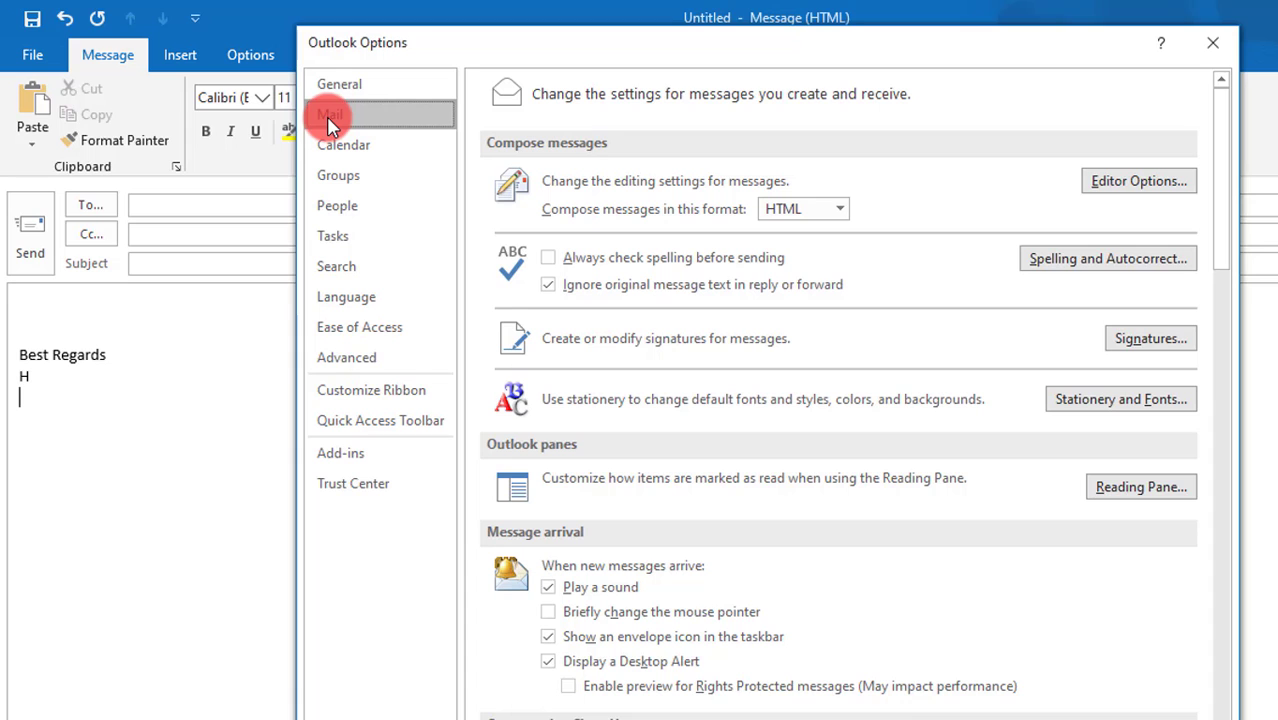
pyautogui.click(1146, 352)
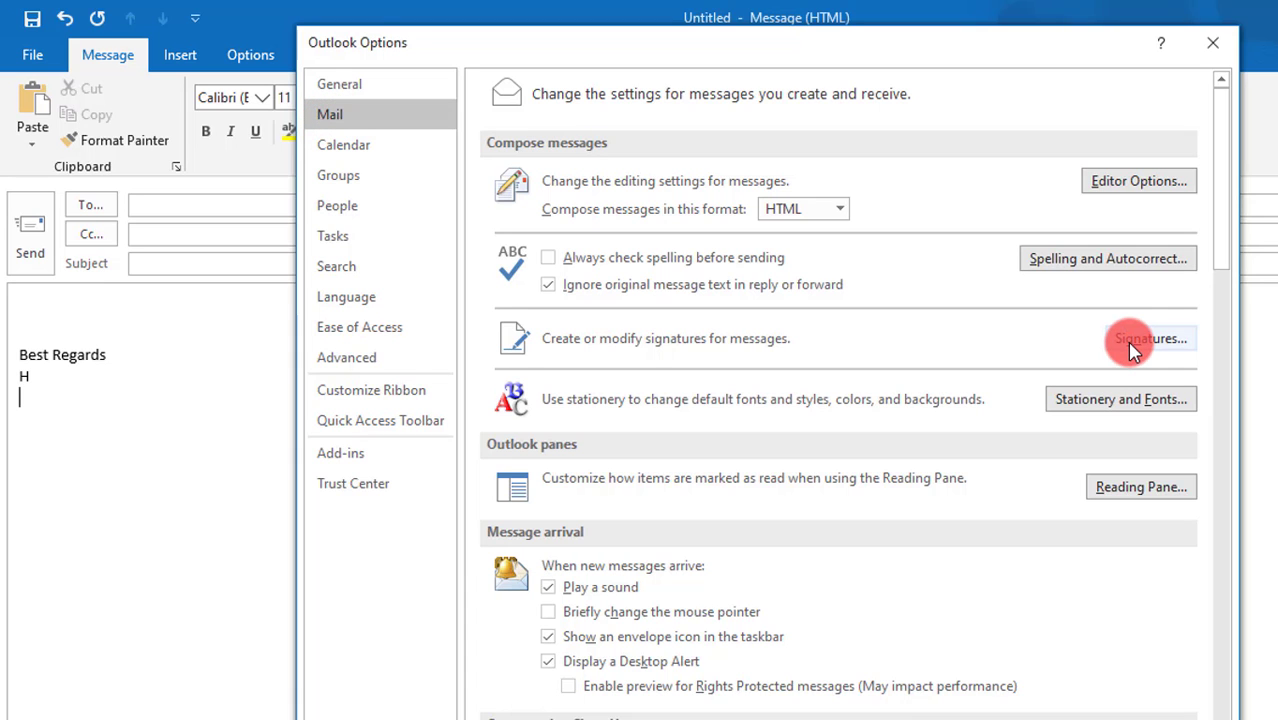
# Step: Add a new signature named 'Best Regards' in Signatures and Stationery
pyautogui.click(1158, 343)
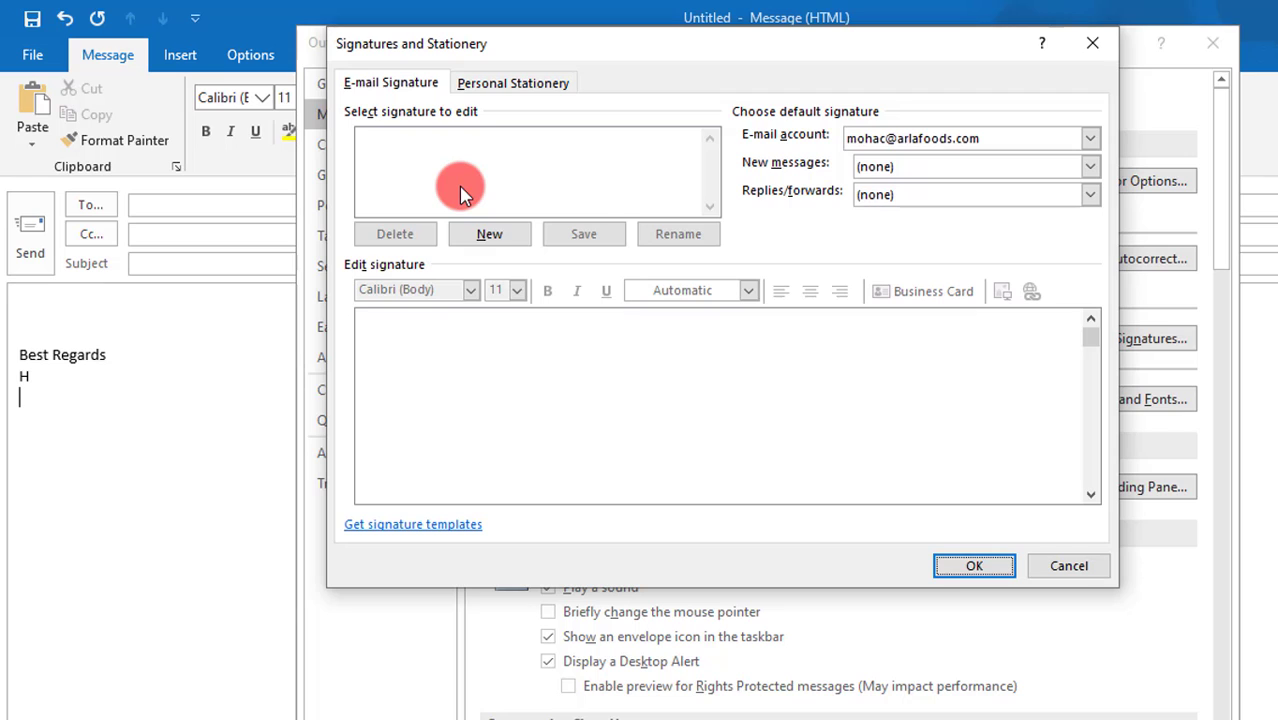
pyautogui.click(490, 244)
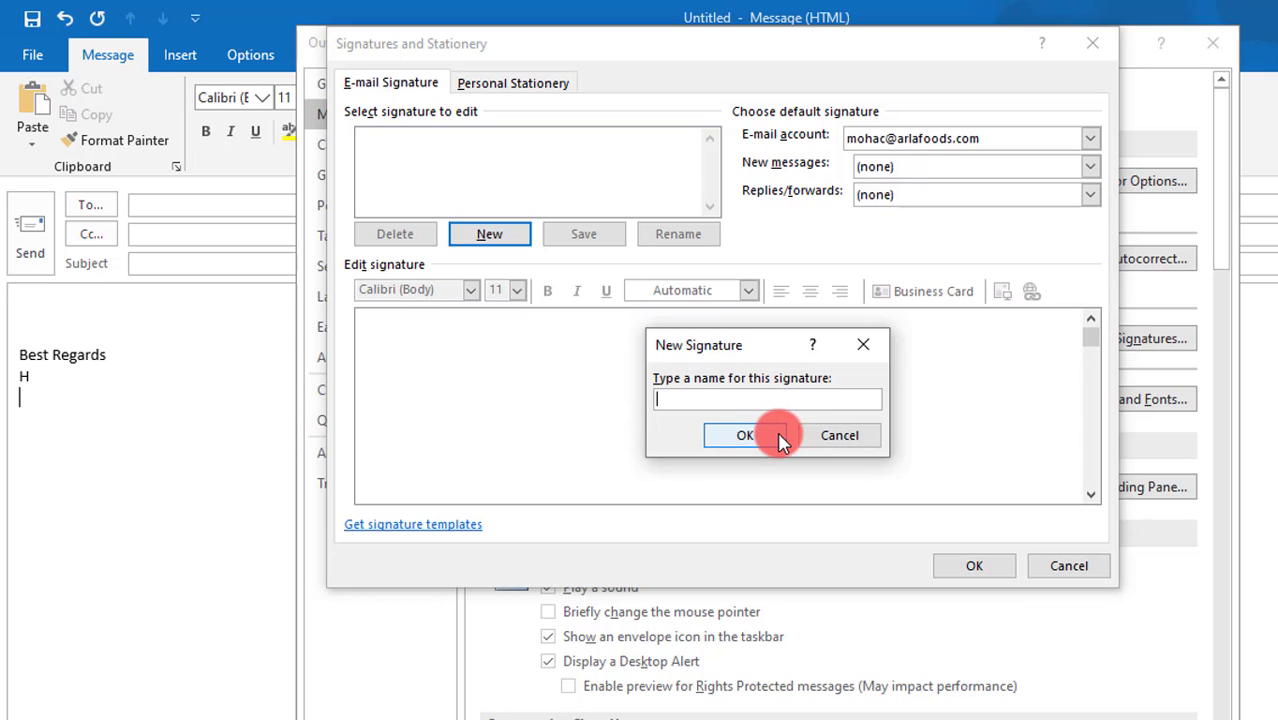
pyautogui.write('B')
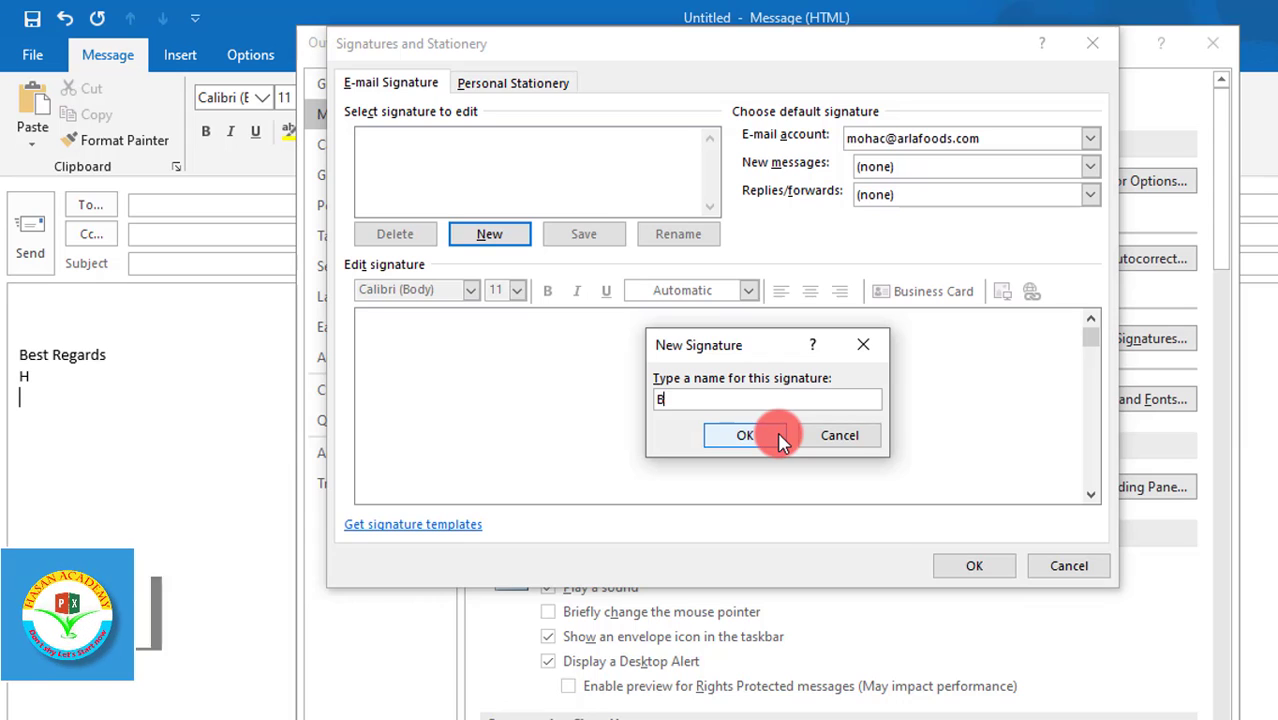
pyautogui.write('est Re')
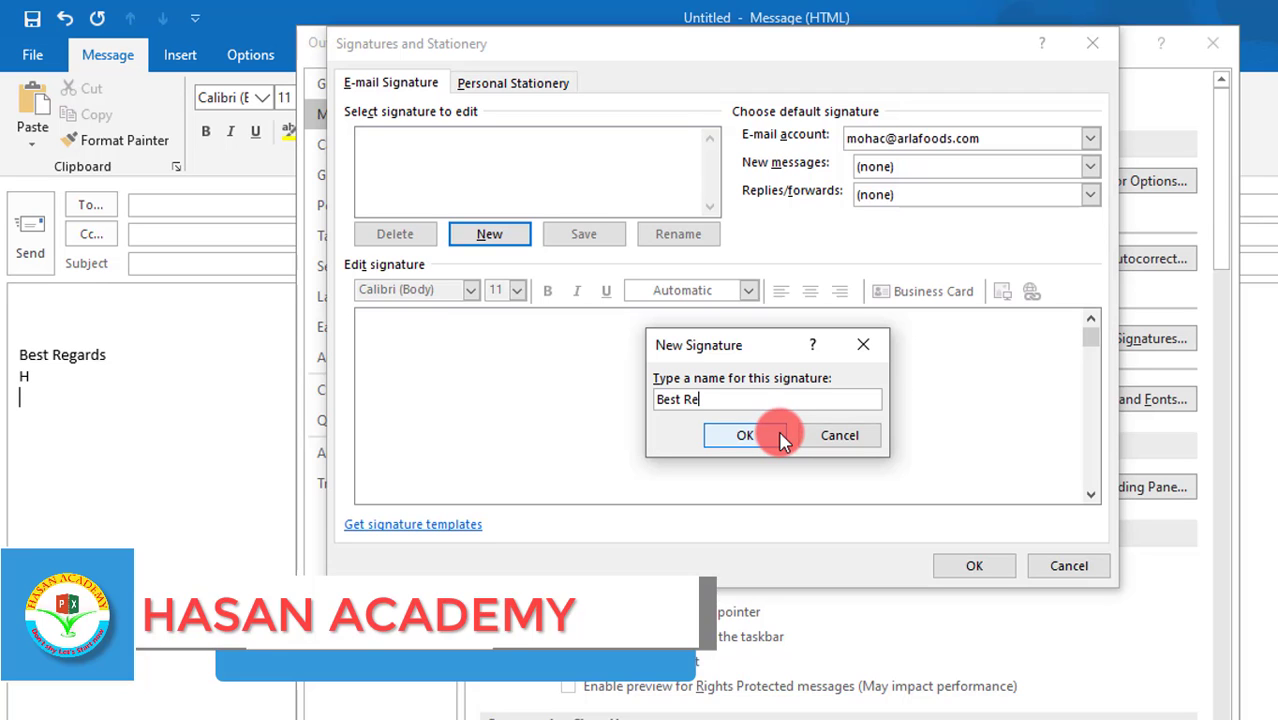
pyautogui.write('gards')
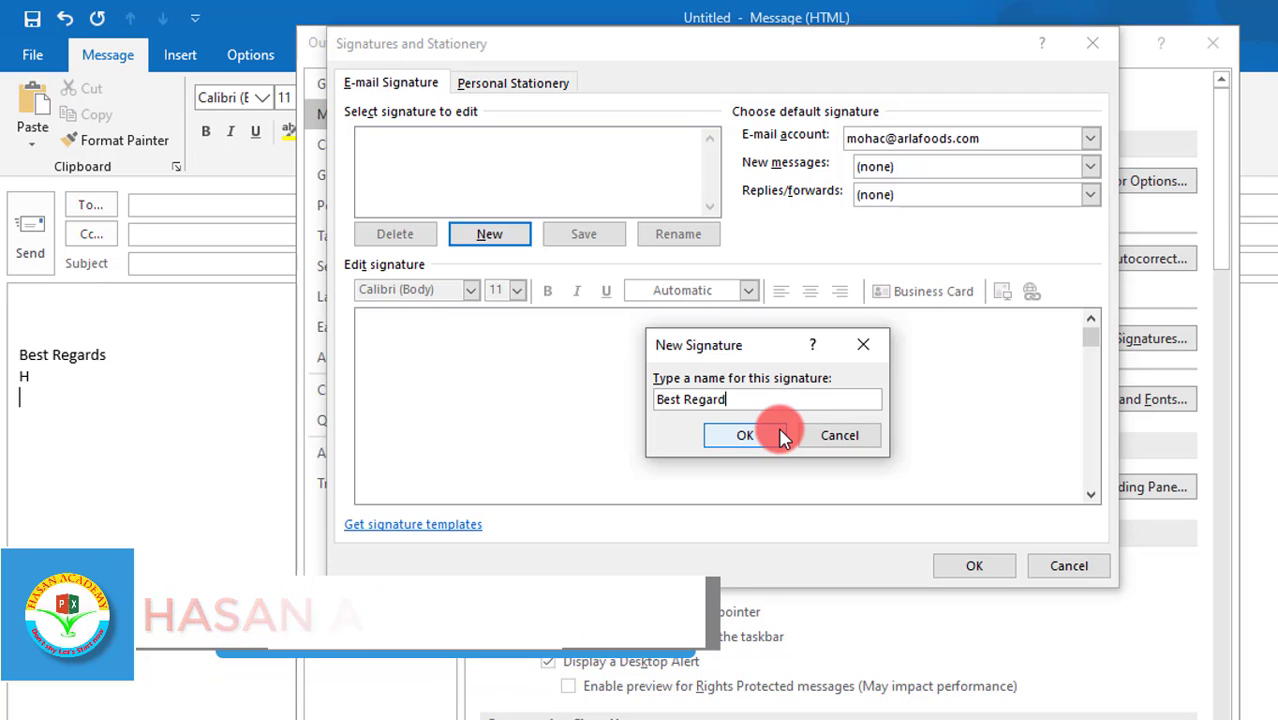
pyautogui.click(752, 447)
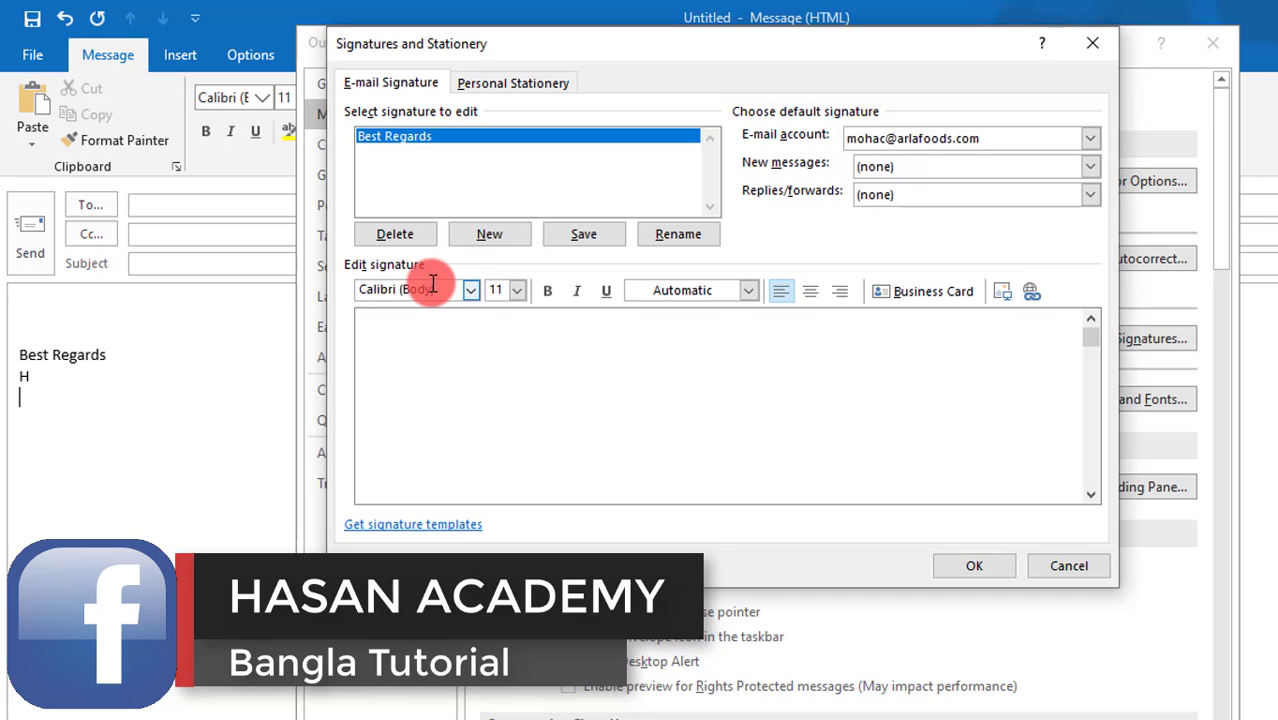
# Step: Type 'Best Regards' in the signature editor, then autocomplete 'HASAN ACADEMY' below it
pyautogui.write('Best Reg')
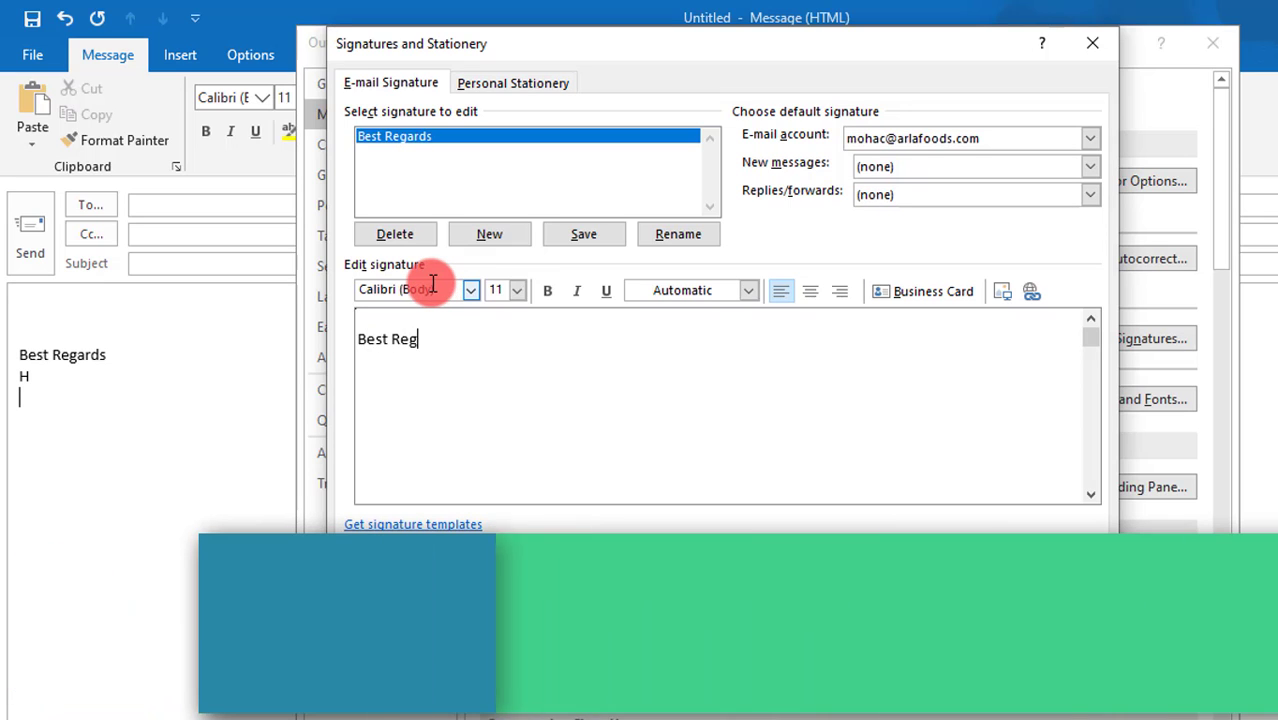
pyautogui.write('ars')
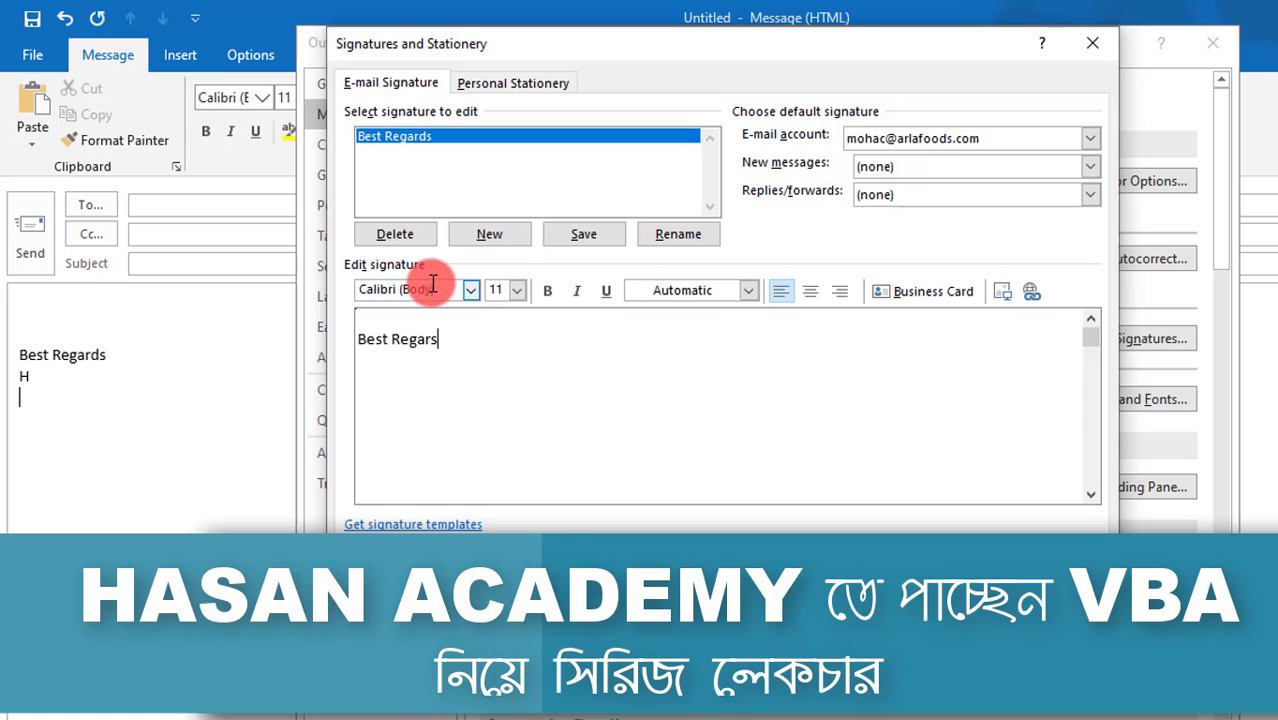
pyautogui.press('BackSpace')
pyautogui.write('ds')
pyautogui.press('Return')
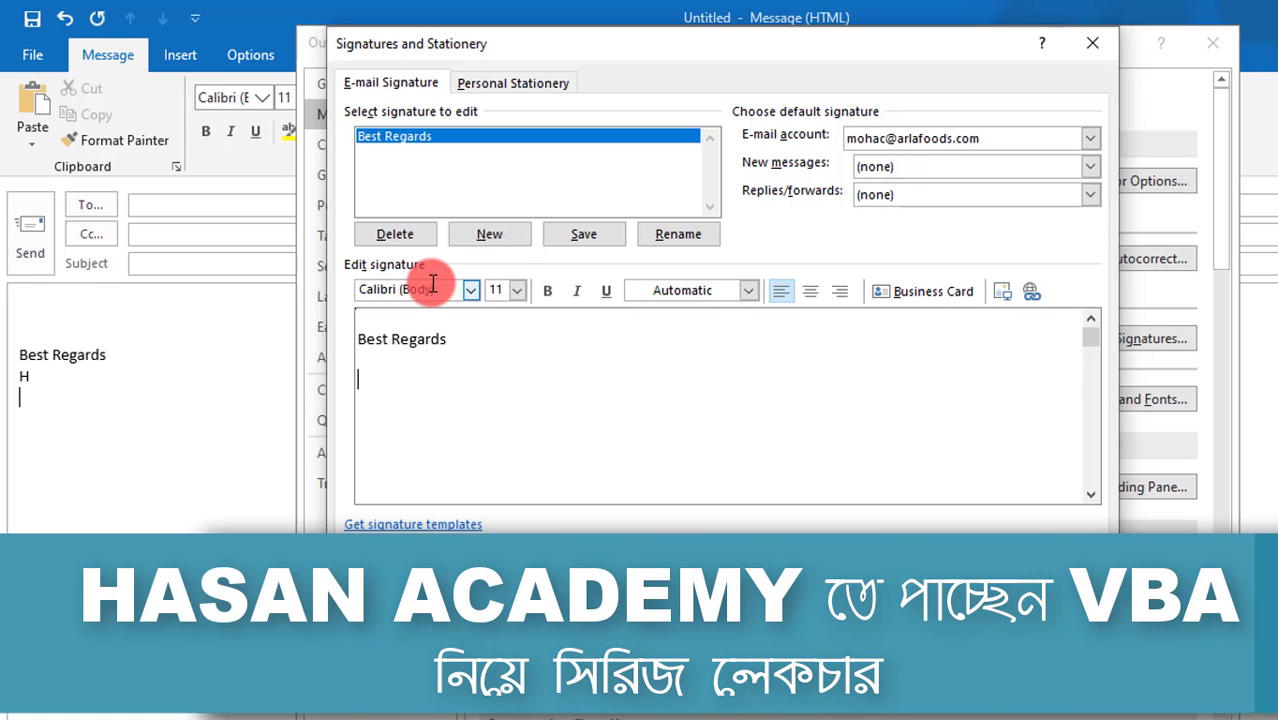
pyautogui.write('Hasan a')
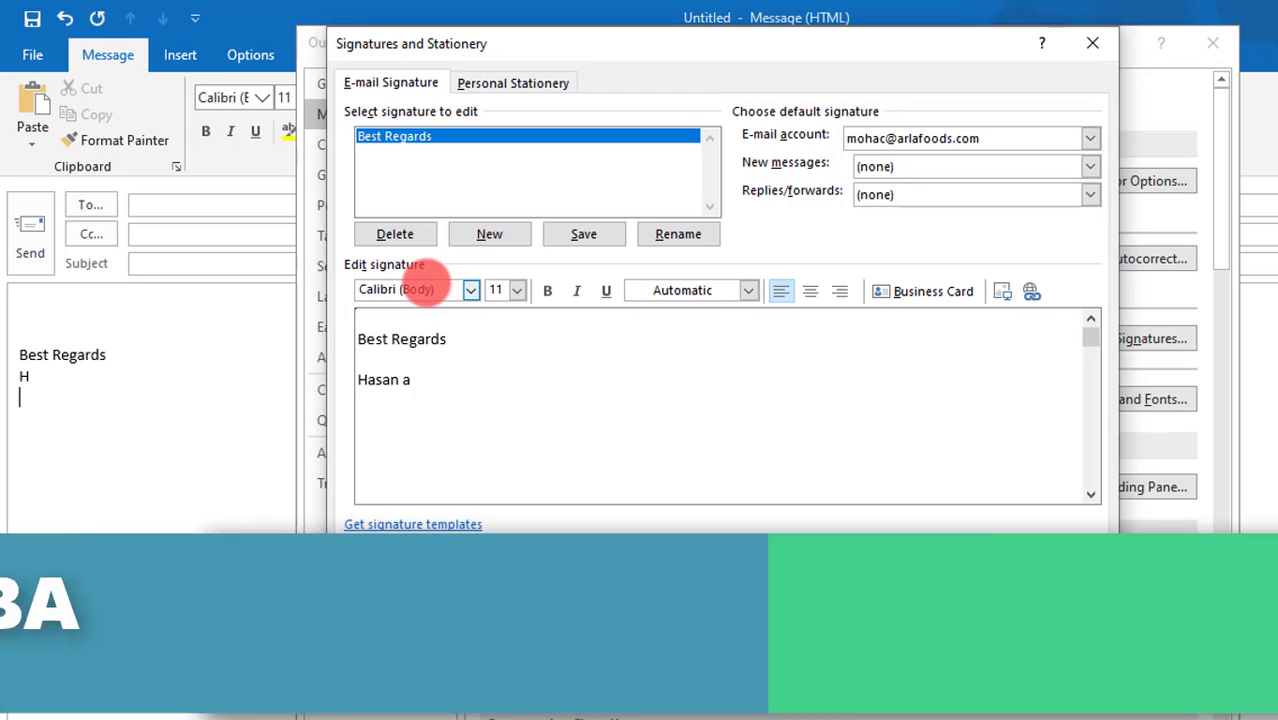
pyautogui.press('Return')
pyautogui.press('Return')
pyautogui.write('Bangladesh')
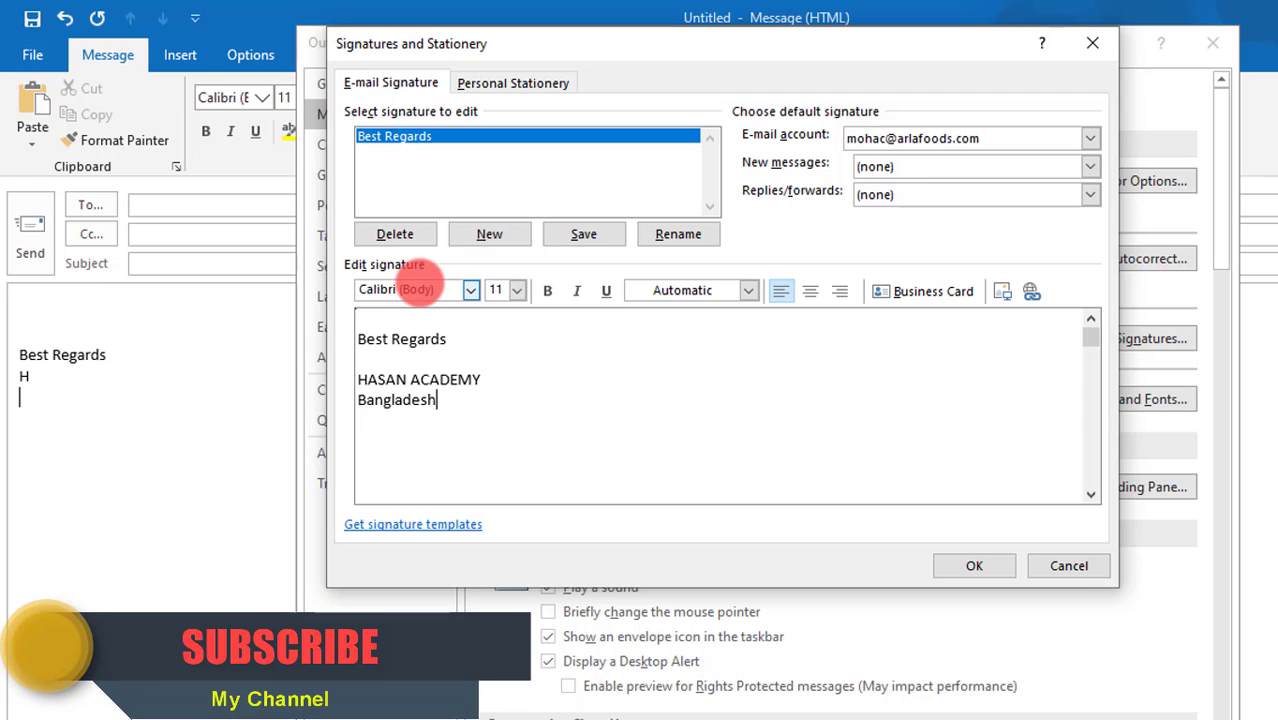
# Step: Set the 'Best Regards' line to font size 16
pyautogui.click(452, 339)
pyautogui.moveTo(376, 341); pyautogui.dragTo(518, 333)
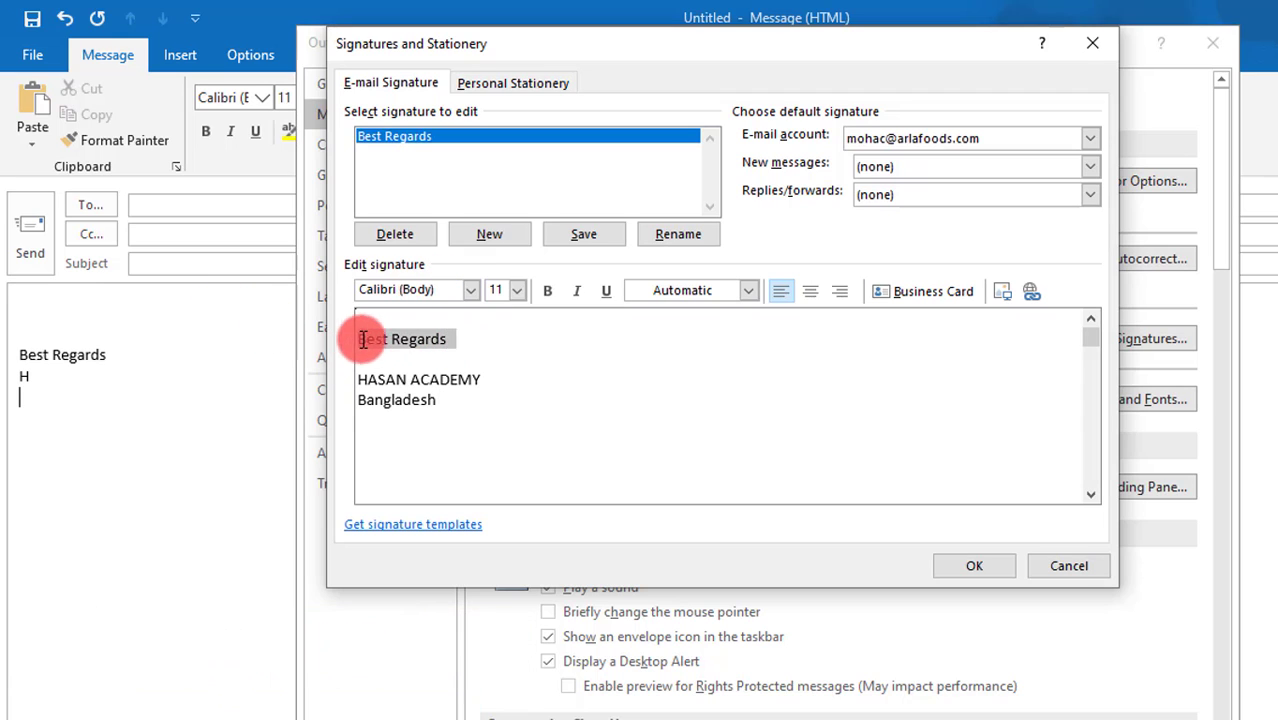
pyautogui.click(516, 291)
pyautogui.click(497, 400)
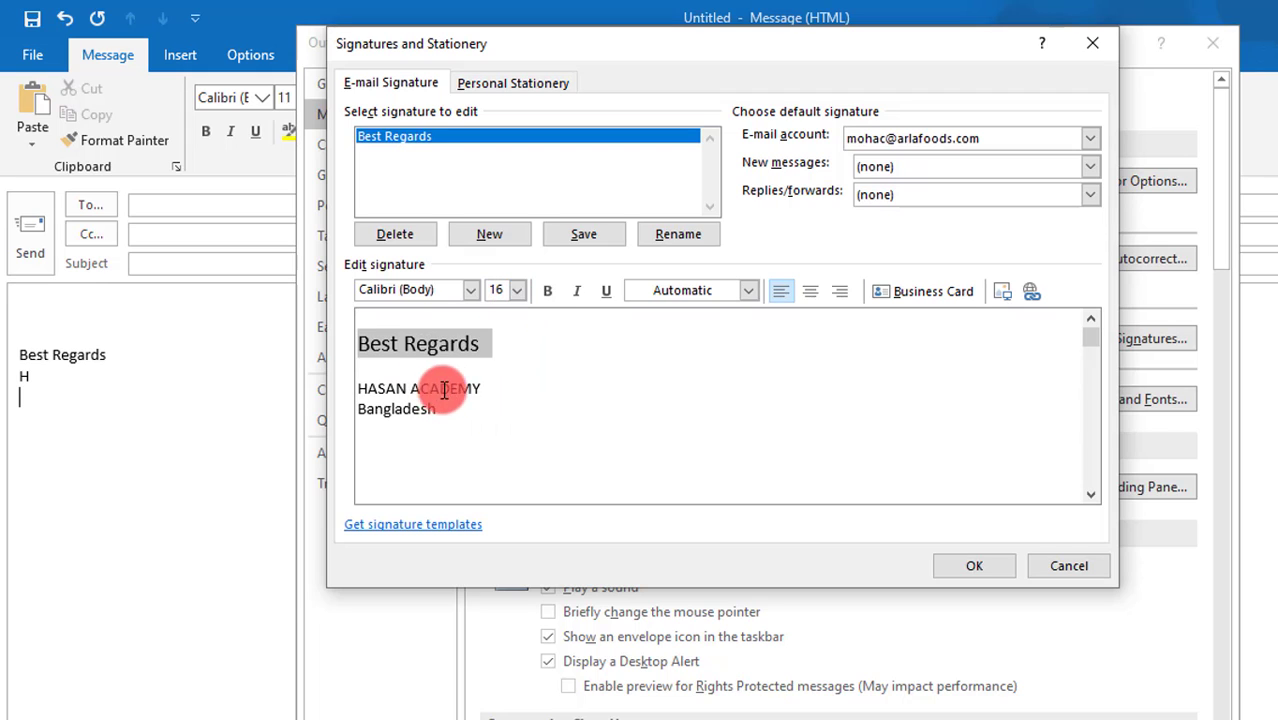
# Step: Make HASAN ACADEMY size 20, bold, italic, underlined, light blue; add a blank line after Best Regards
pyautogui.moveTo(488, 386); pyautogui.dragTo(334, 389)
pyautogui.click(514, 295)
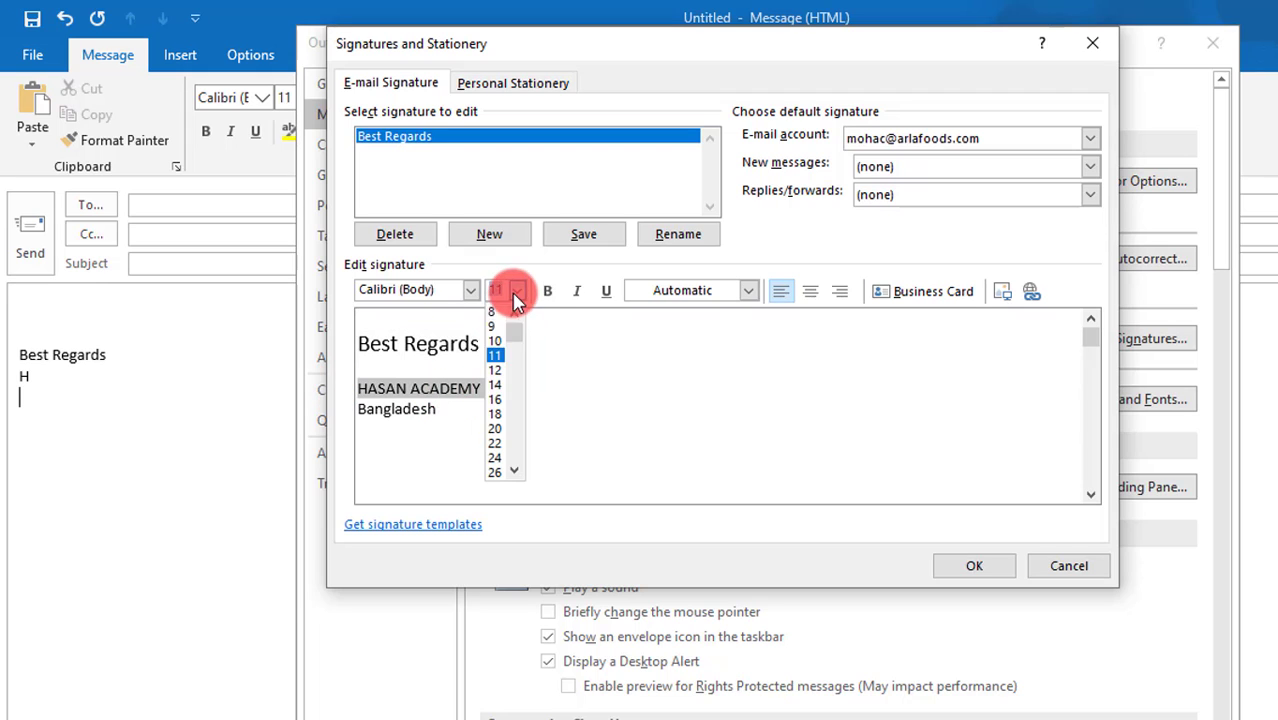
pyautogui.click(497, 428)
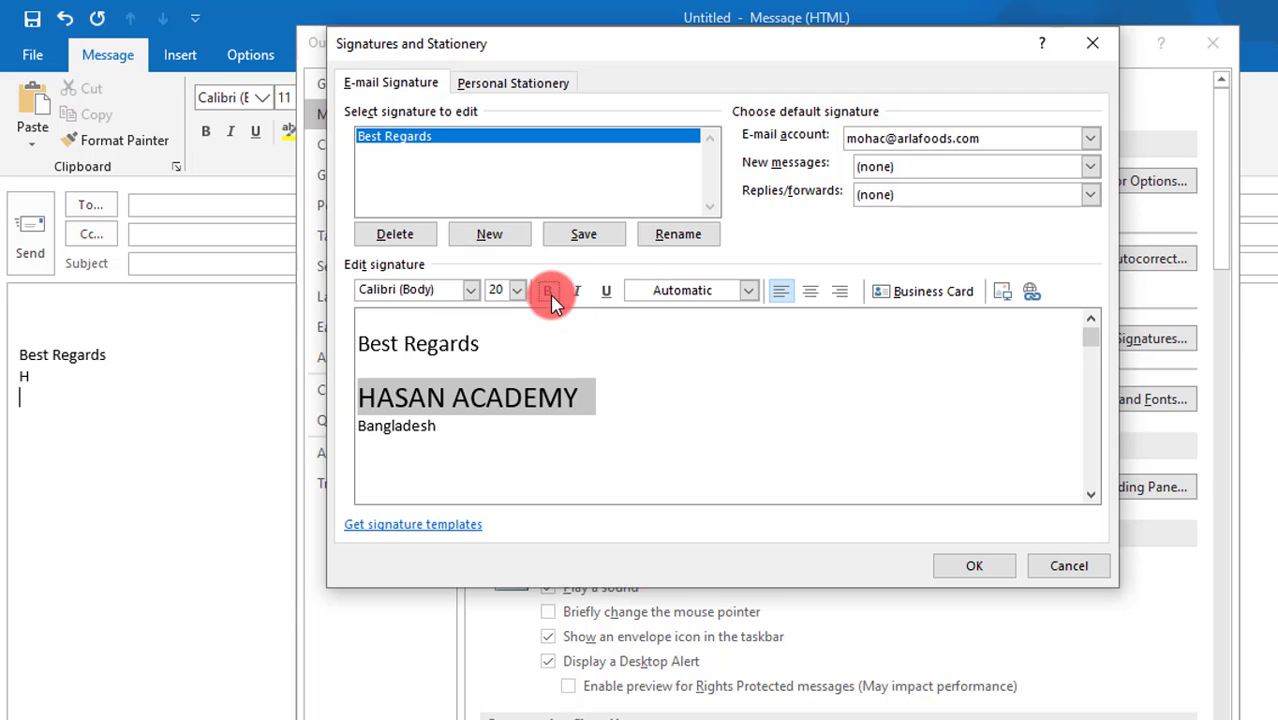
pyautogui.click(549, 292)
pyautogui.click(576, 292)
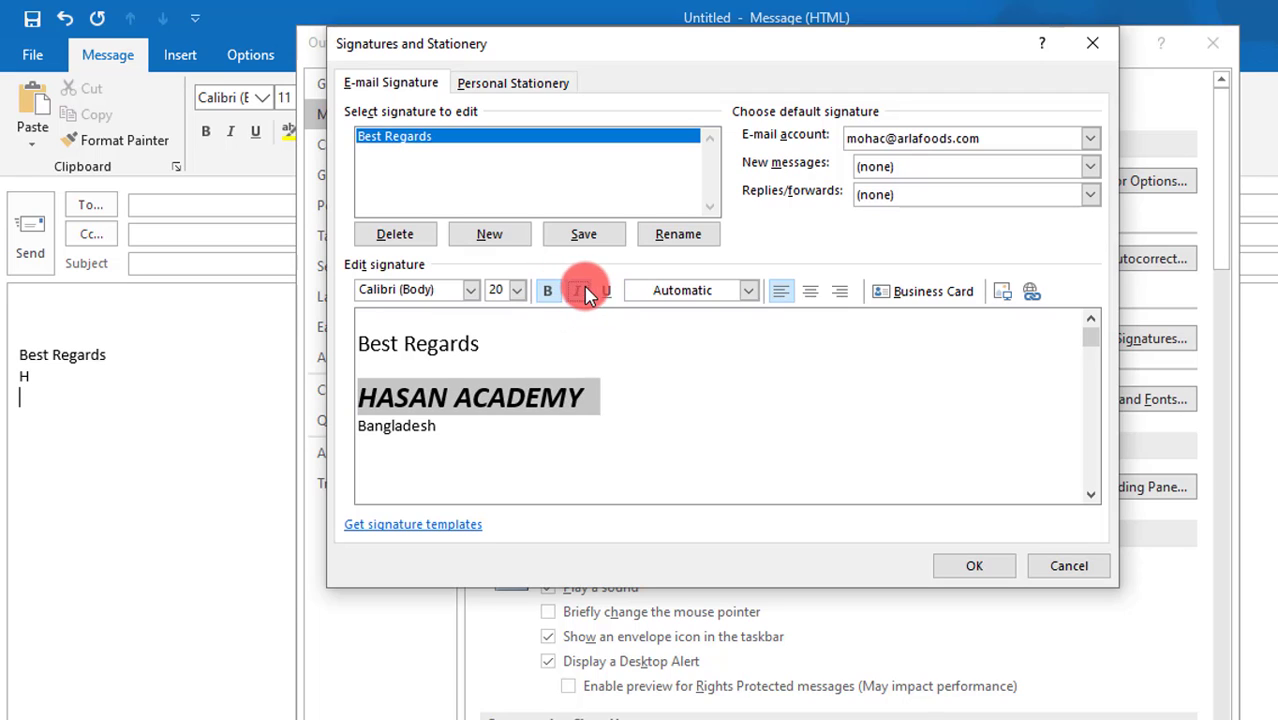
pyautogui.click(606, 292)
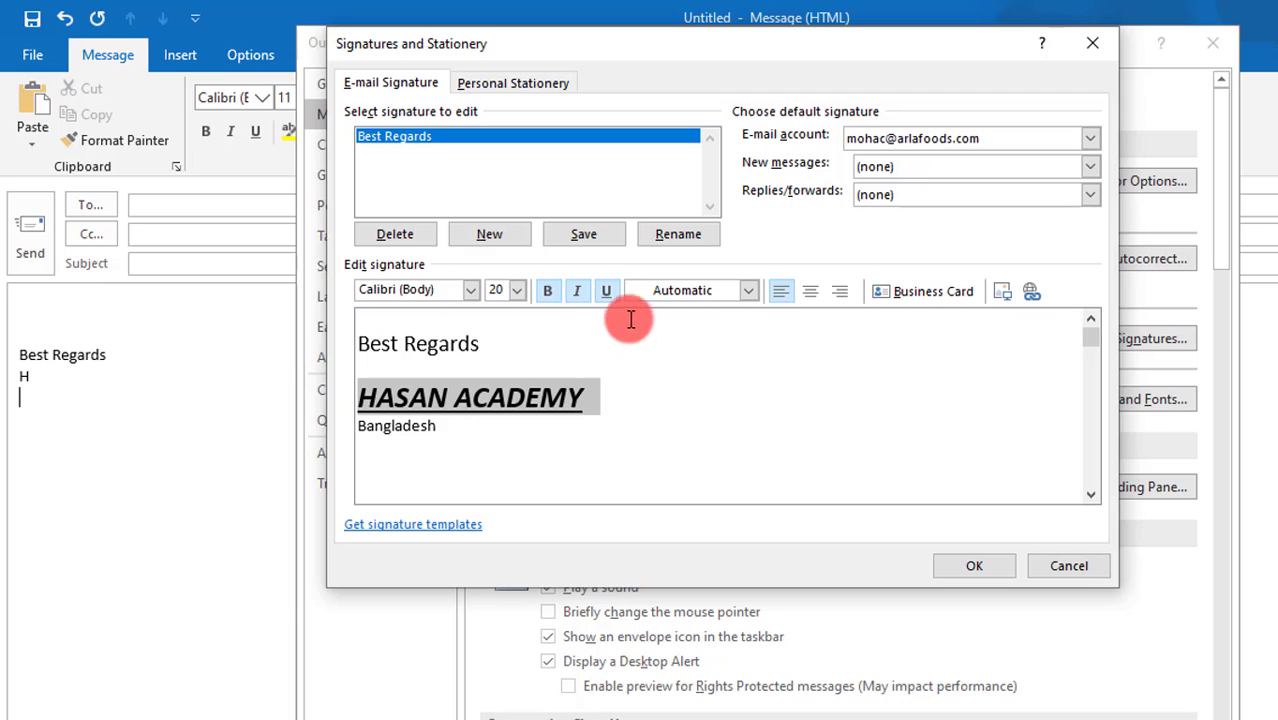
pyautogui.click(746, 291)
pyautogui.click(748, 491)
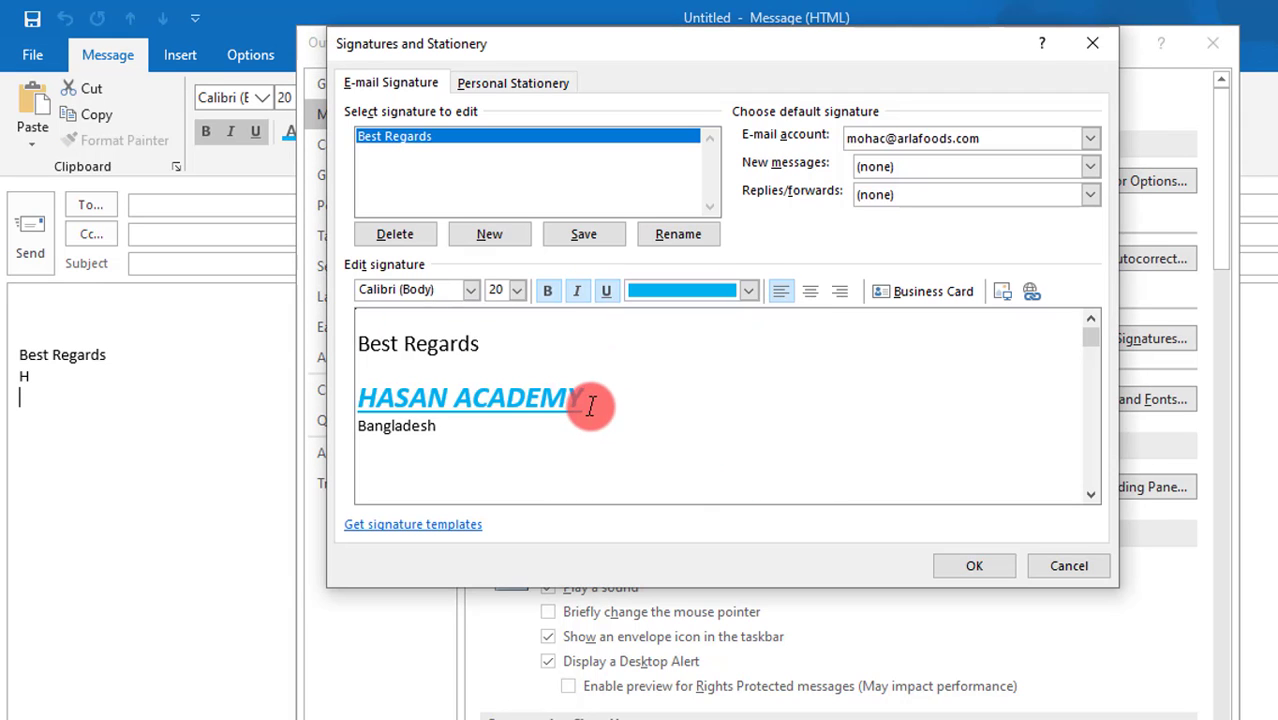
pyautogui.click(371, 366)
pyautogui.press('Return')
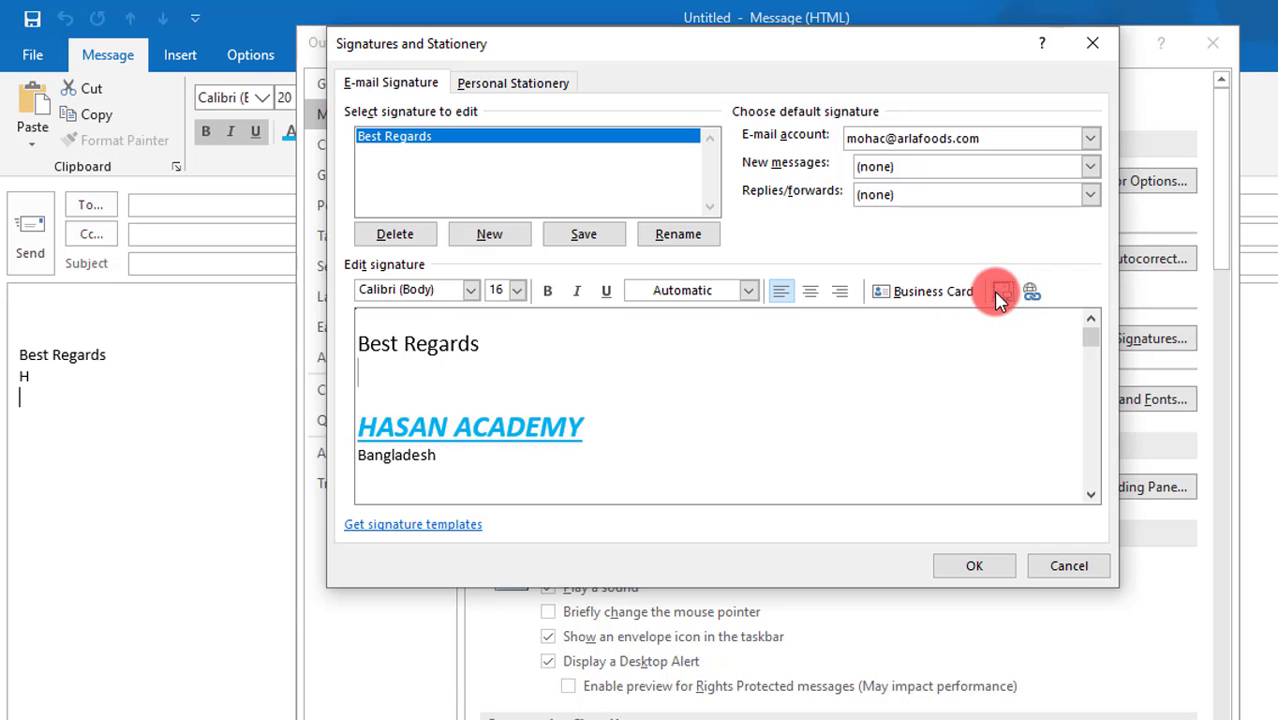
# Step: Insert the hasan-academy-v2 logo picture into the signature below Best Regards
pyautogui.click(1000, 293)
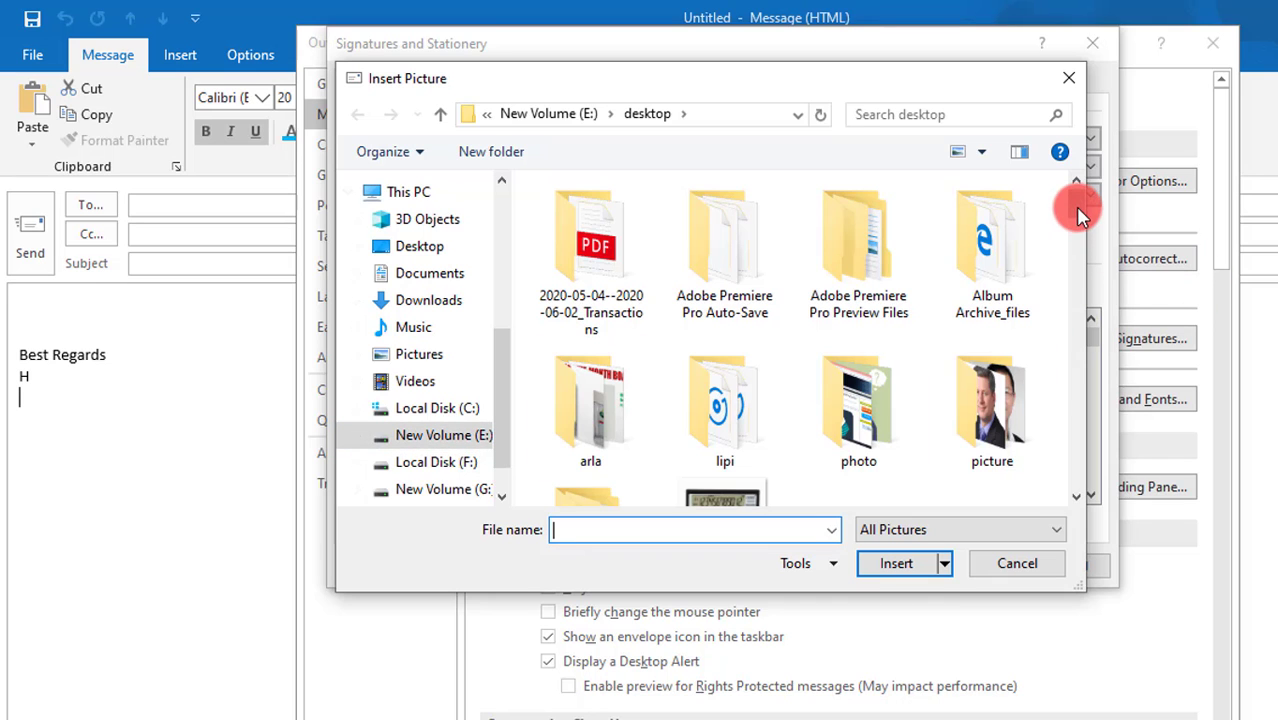
pyautogui.moveTo(1075, 200); pyautogui.dragTo(1066, 348)
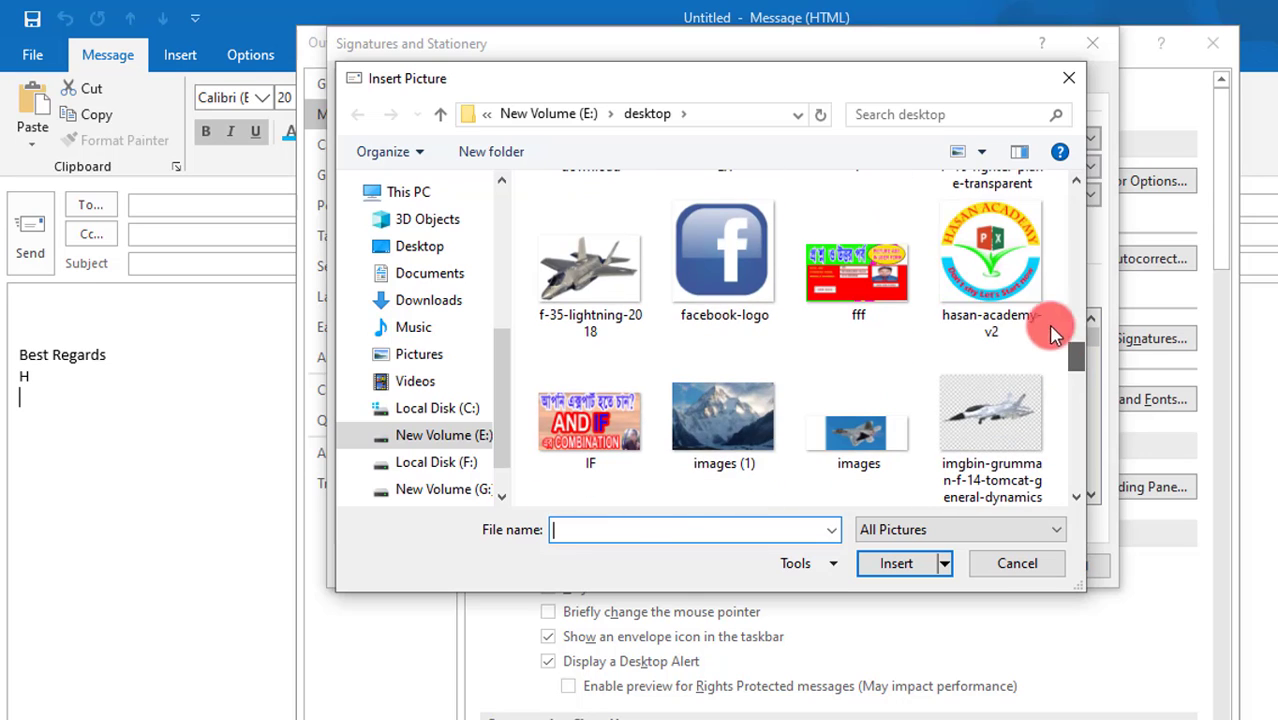
pyautogui.click(978, 285)
pyautogui.doubleClick(978, 285)
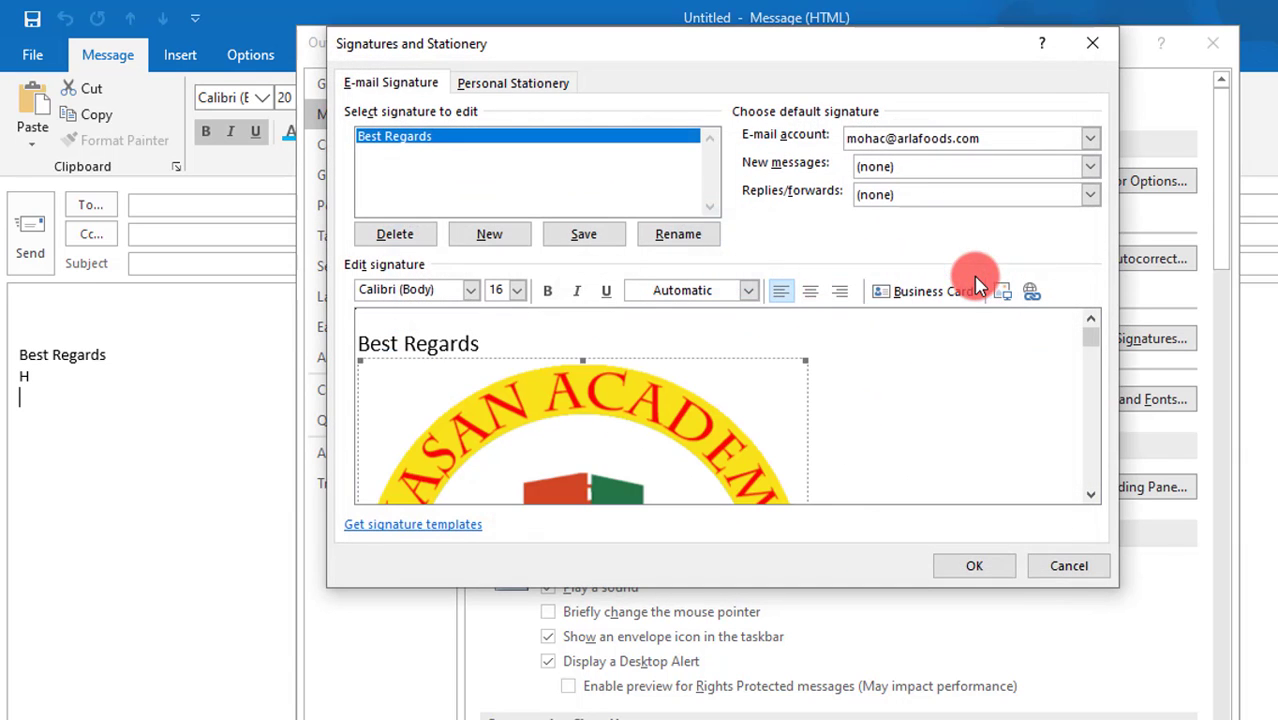
pyautogui.moveTo(1090, 345); pyautogui.dragTo(1087, 371)
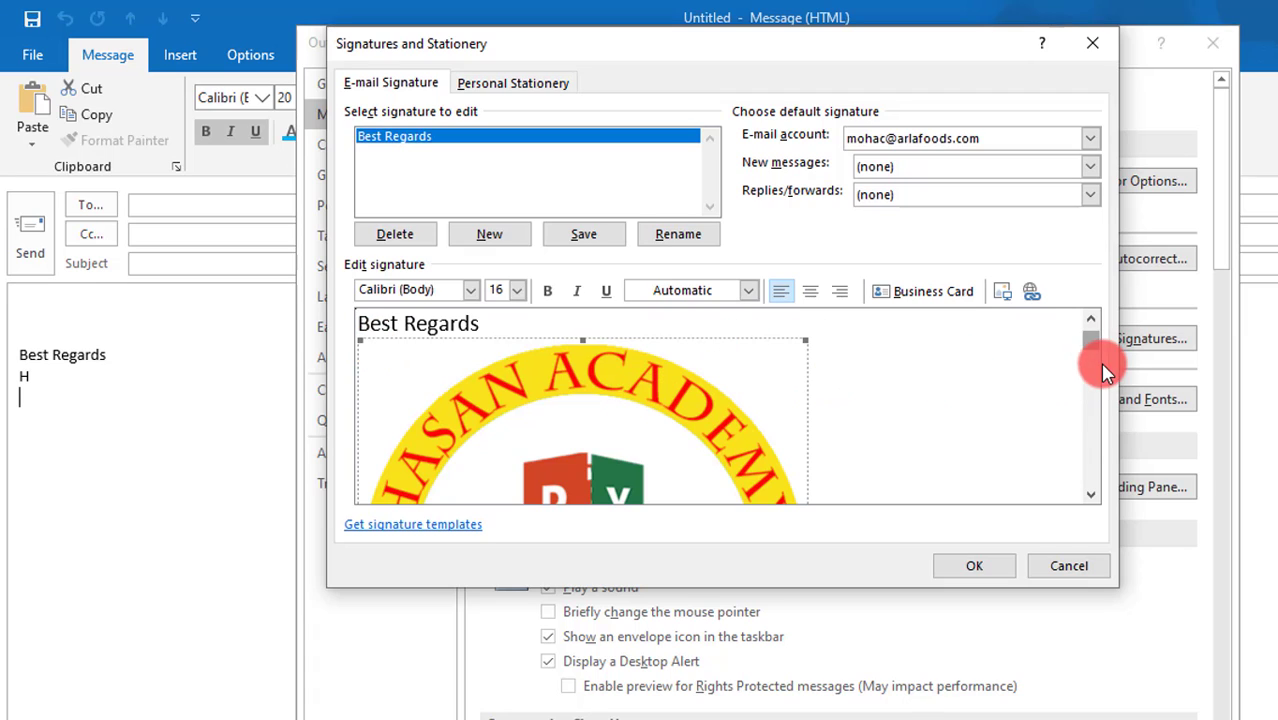
# Step: Open the logo's Format Picture Size settings, leaving Lock aspect ratio checked
pyautogui.rightClick(598, 392)
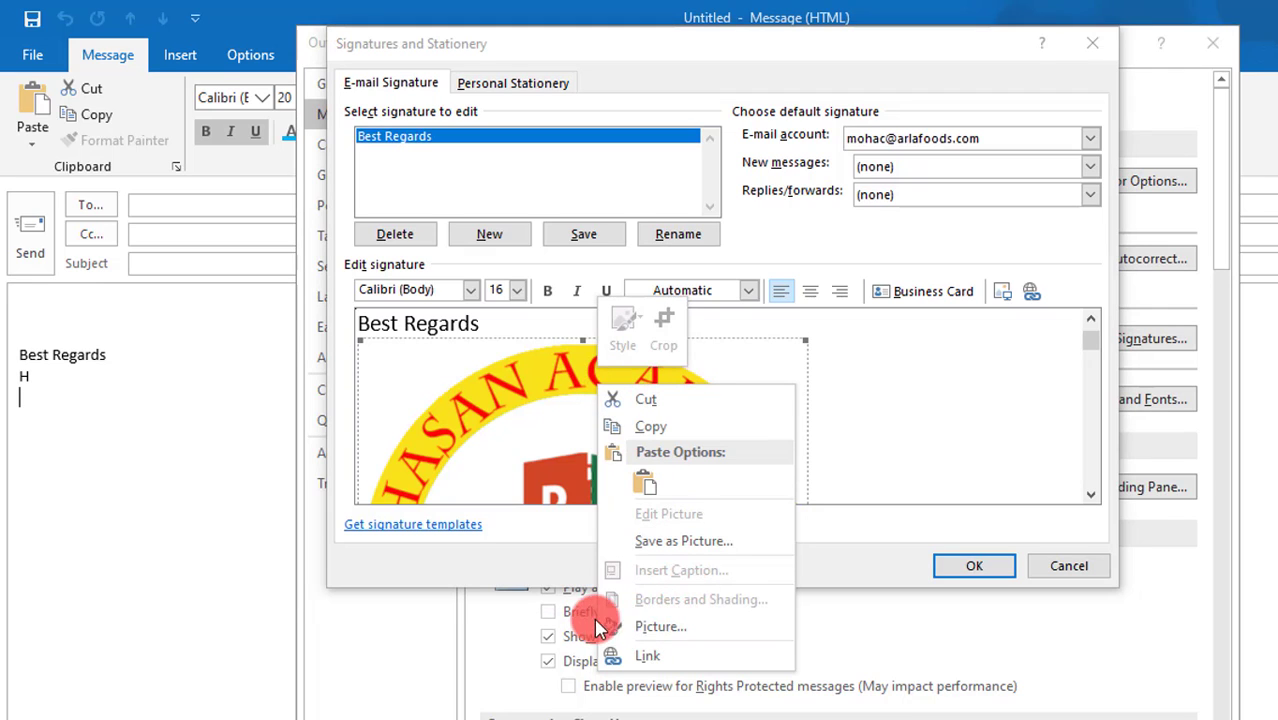
pyautogui.click(660, 627)
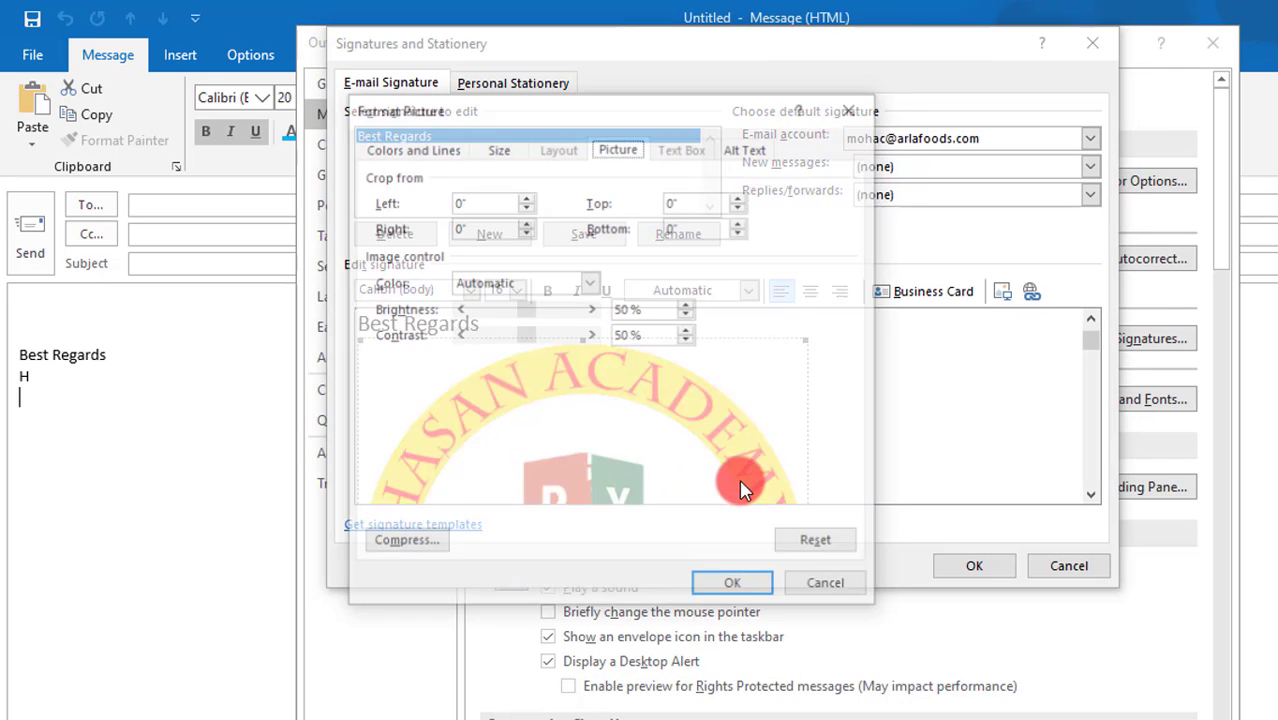
pyautogui.click(488, 148)
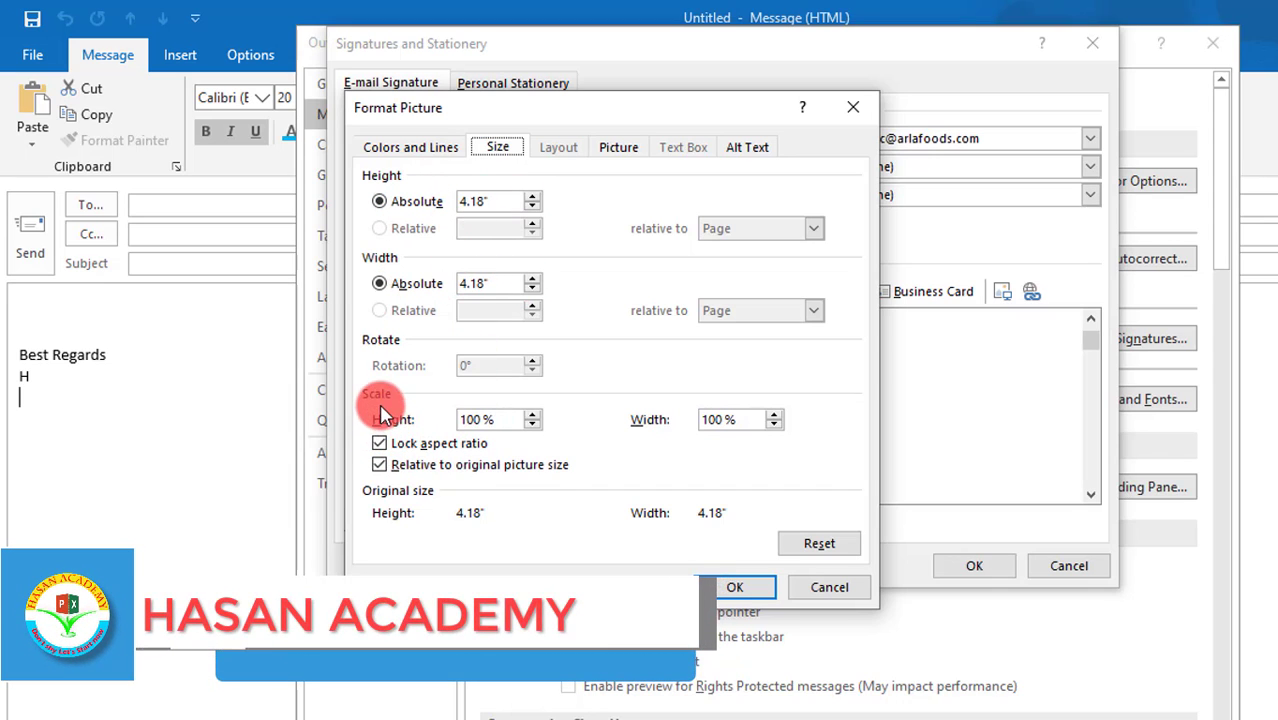
pyautogui.click(380, 443)
pyautogui.click(380, 443)
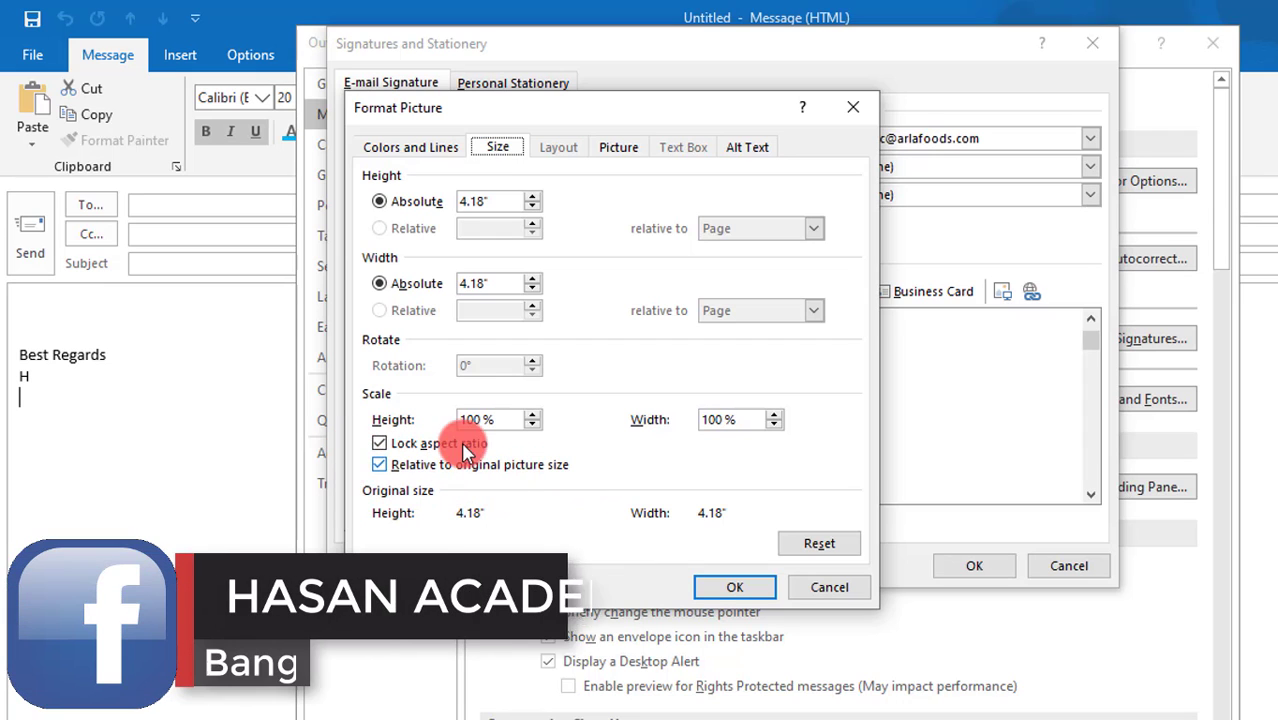
pyautogui.click(380, 443)
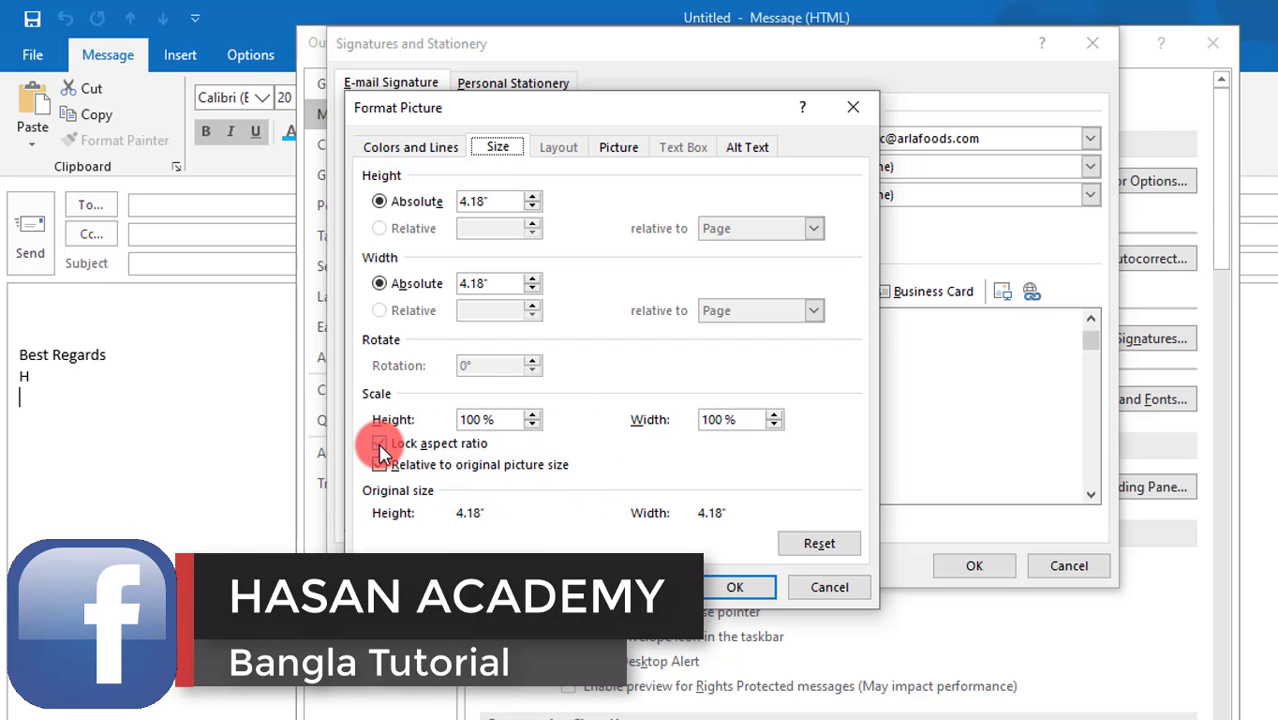
pyautogui.click(418, 445)
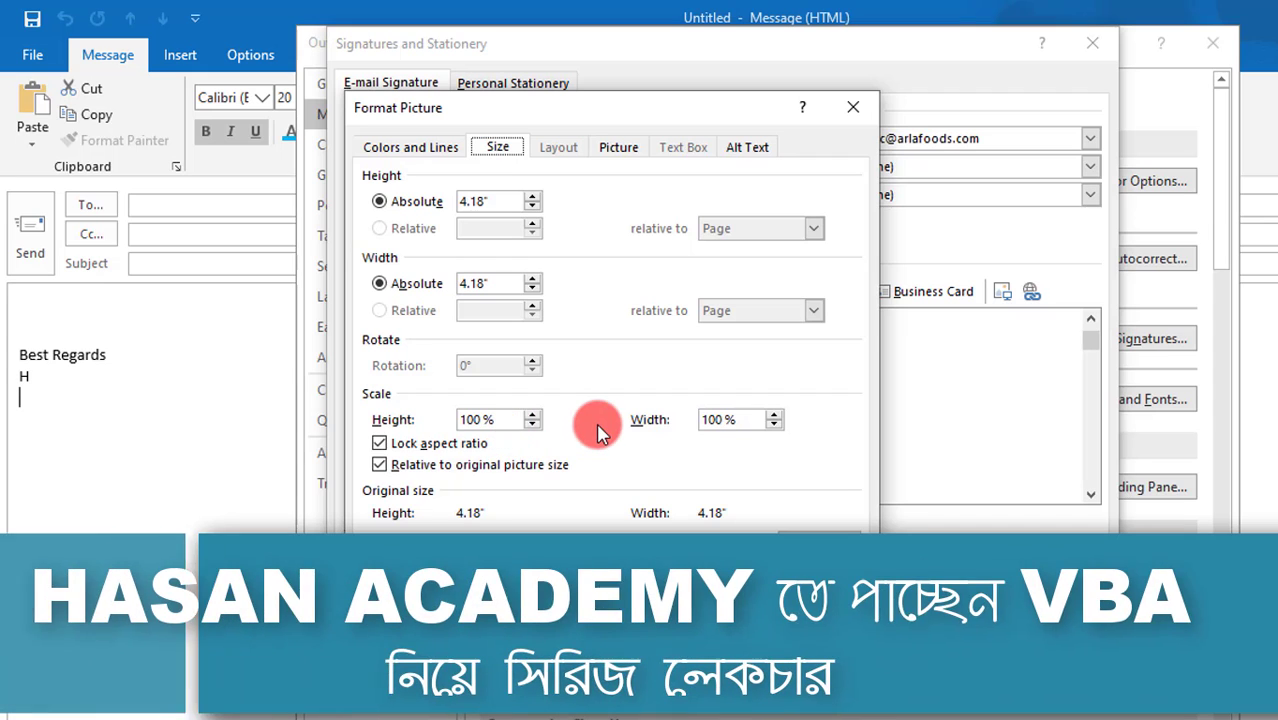
# Step: Scale the logo to 20% of its original size and apply it
pyautogui.click(379, 464)
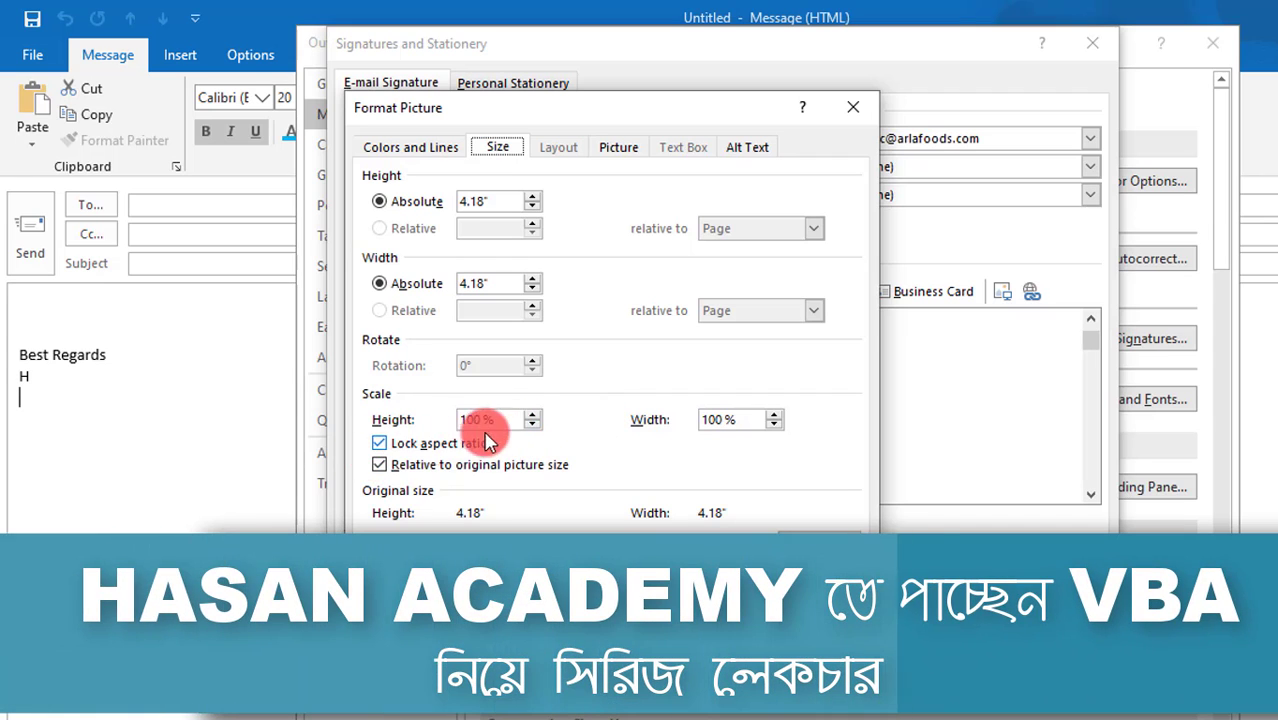
pyautogui.click(379, 443)
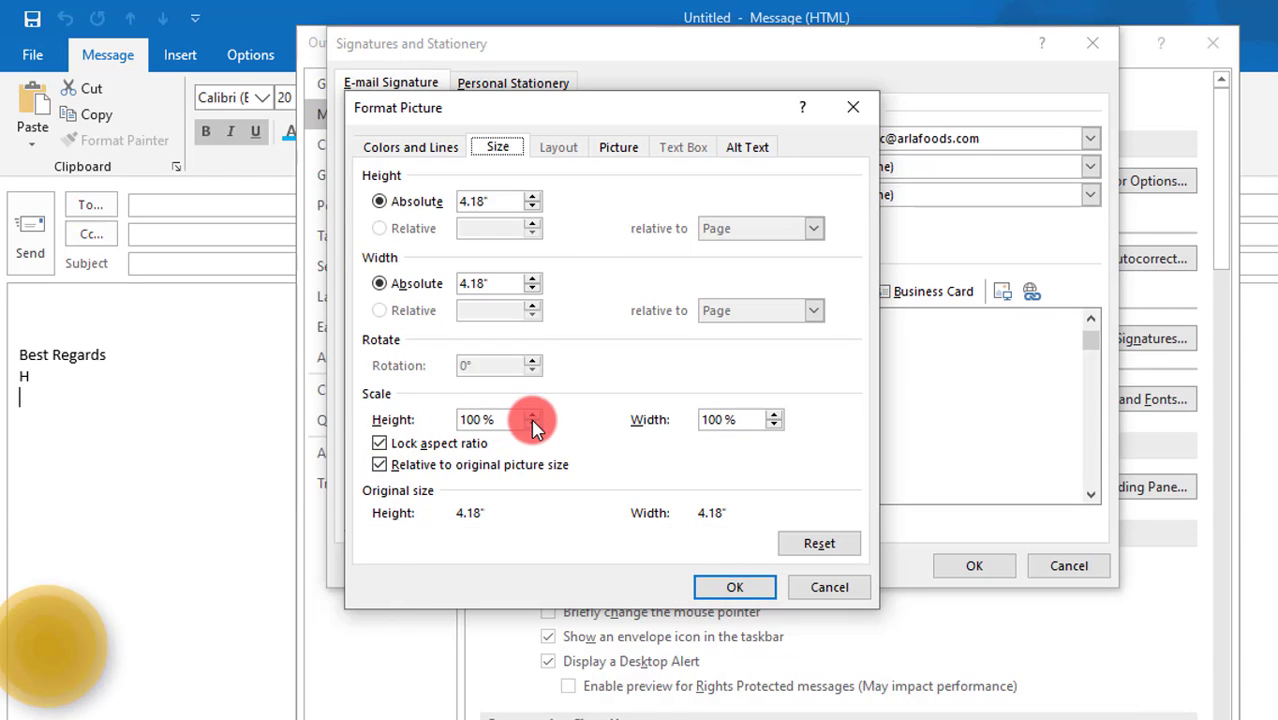
pyautogui.click(532, 425)
pyautogui.click(532, 425)
pyautogui.click(532, 425)
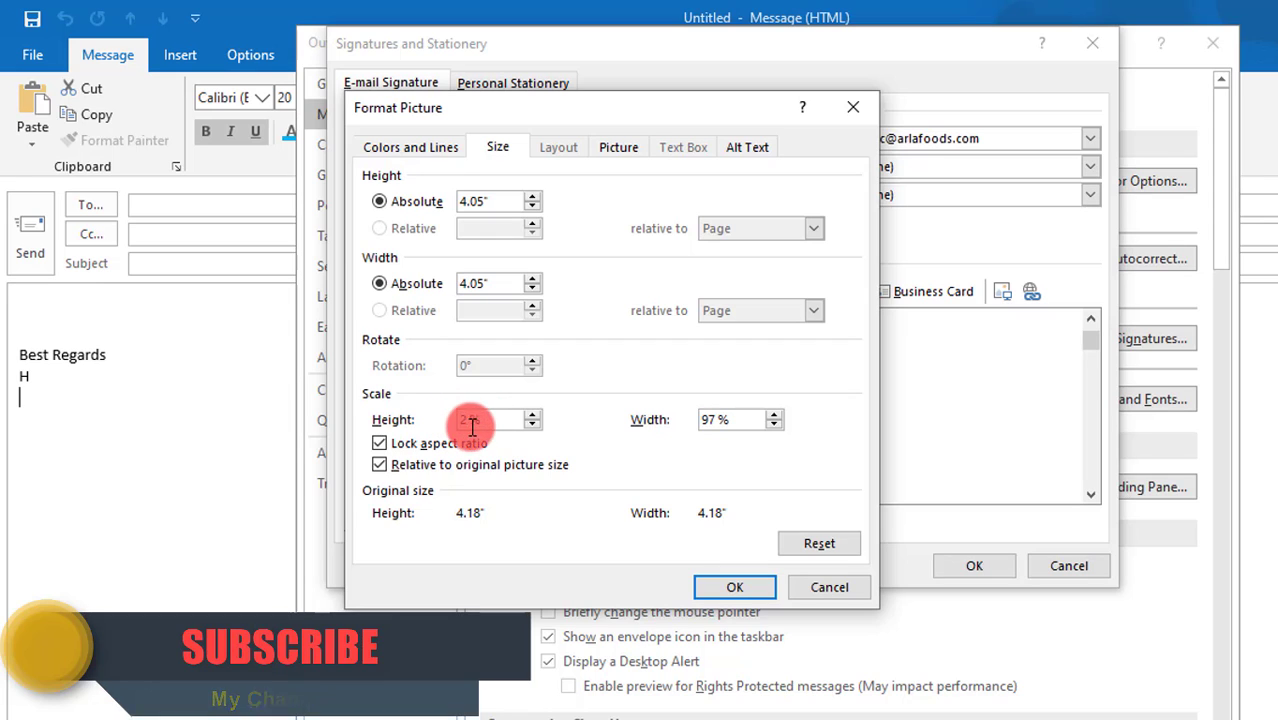
pyautogui.write('0')
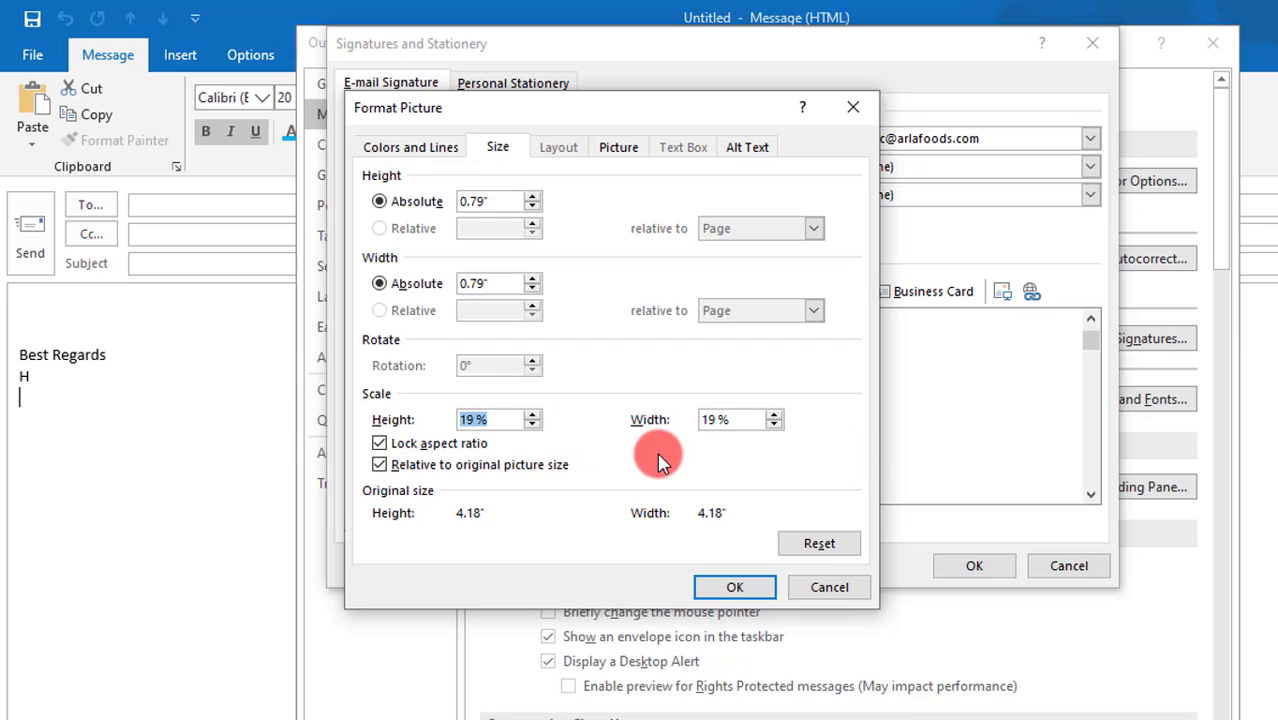
pyautogui.click(535, 414)
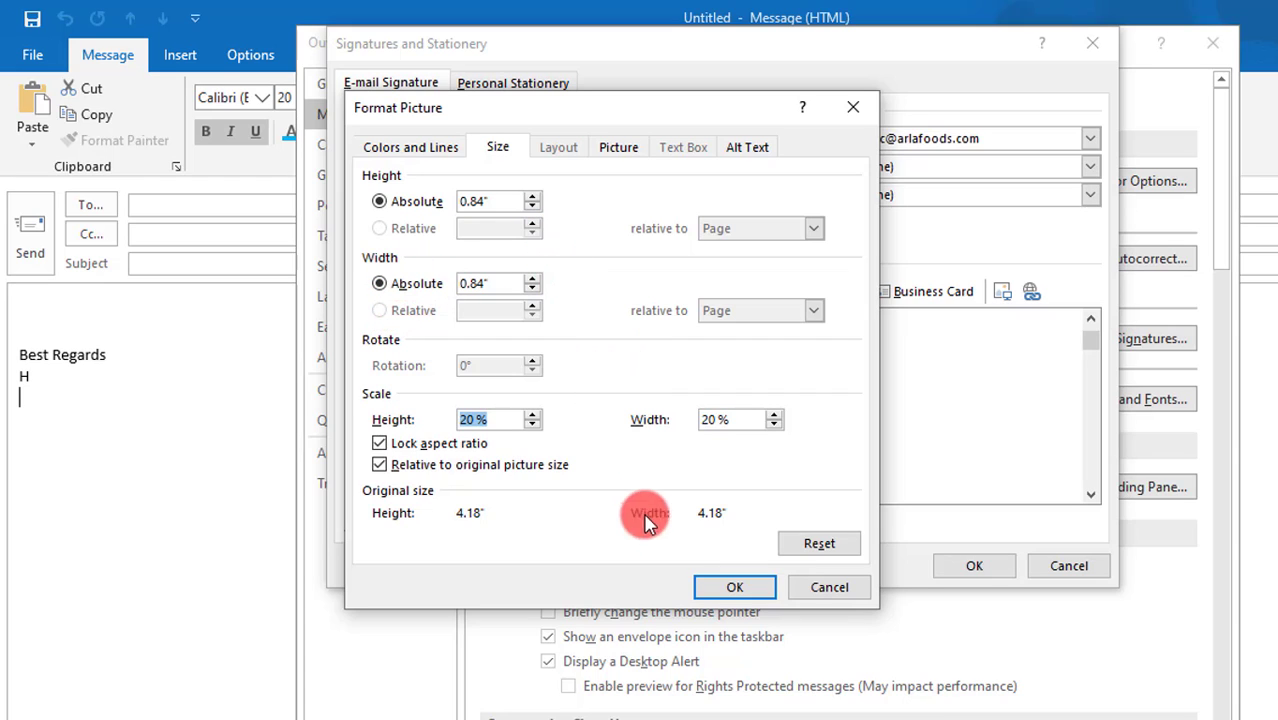
pyautogui.click(730, 585)
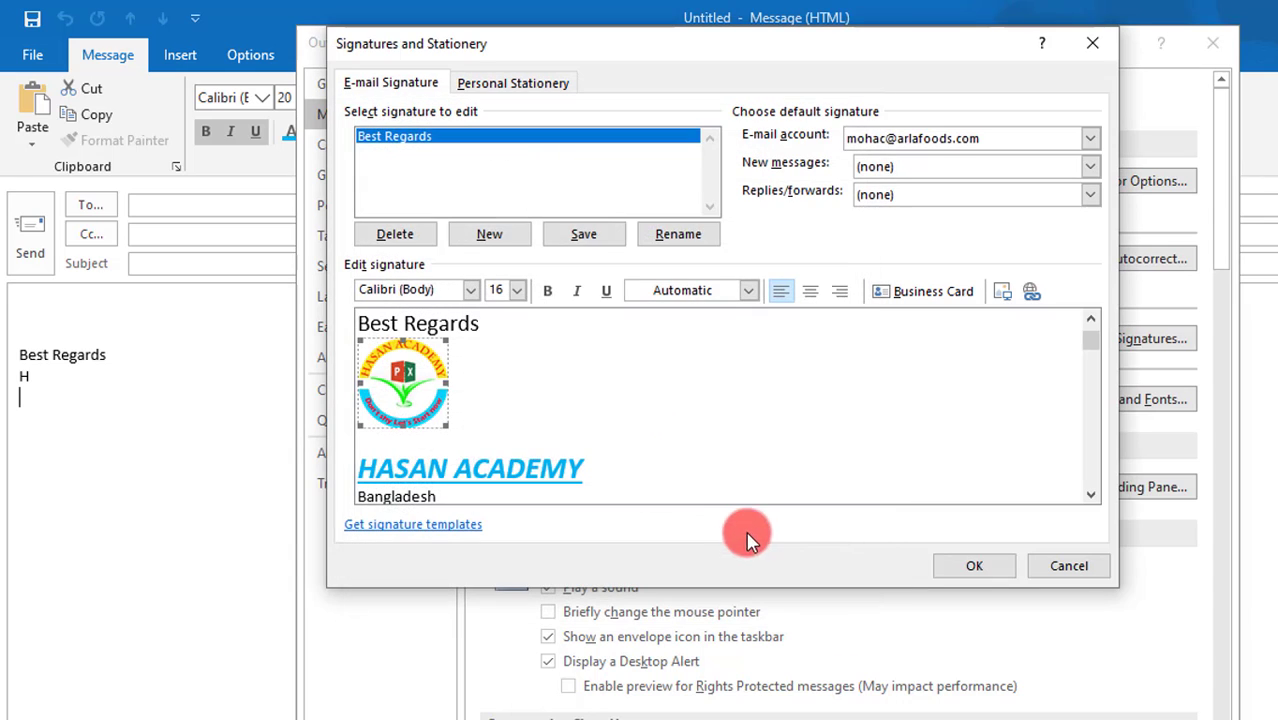
# Step: Set up a two-colour gradient fill for the logo, from green to light blue
pyautogui.rightClick(415, 378)
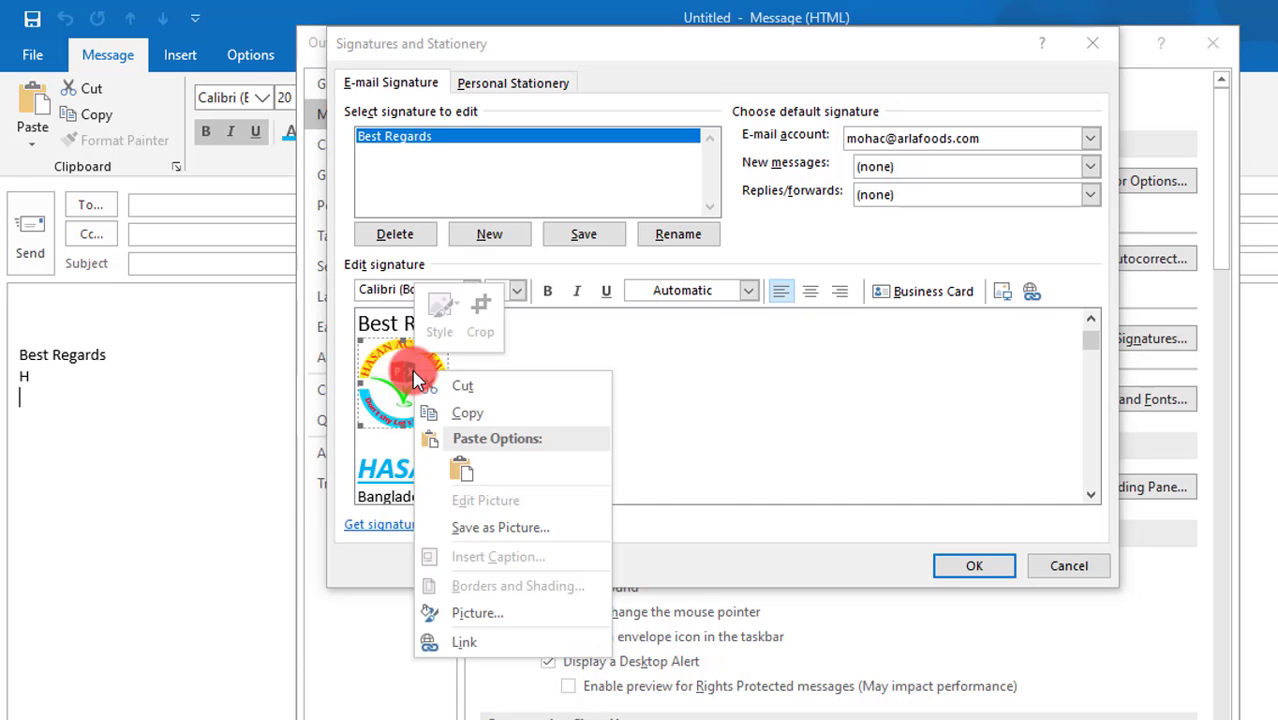
pyautogui.click(478, 612)
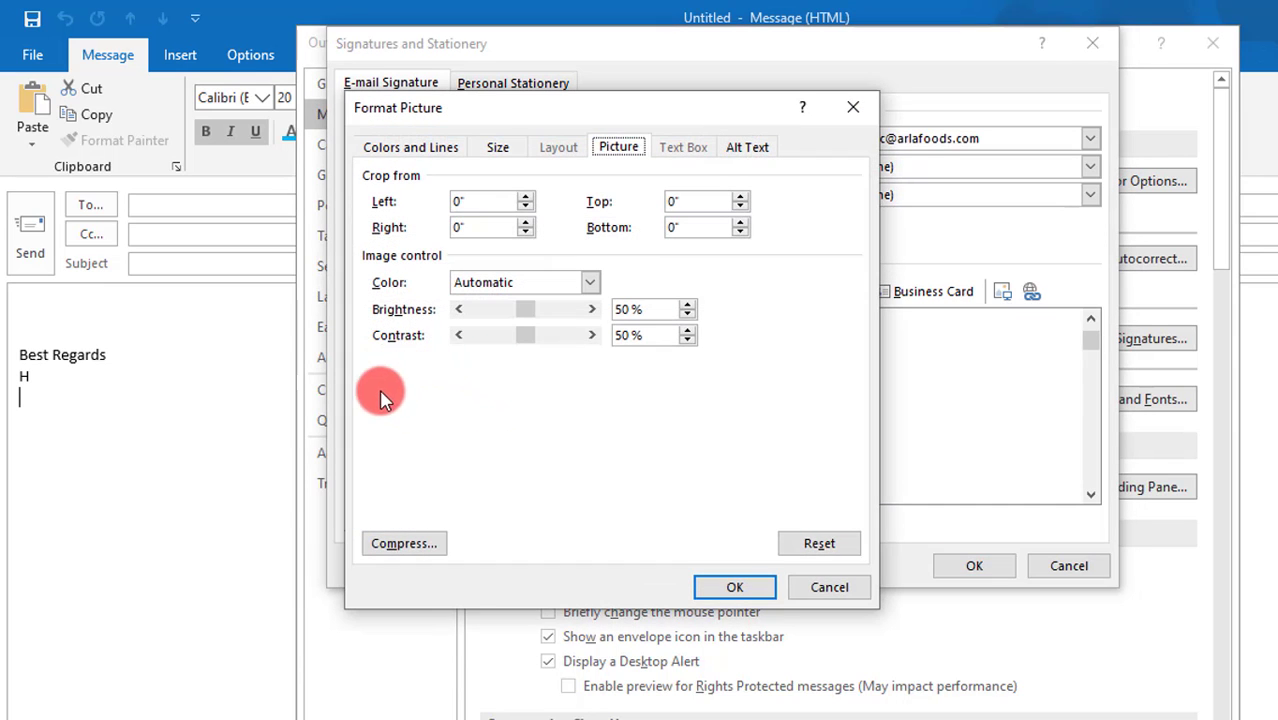
pyautogui.click(416, 157)
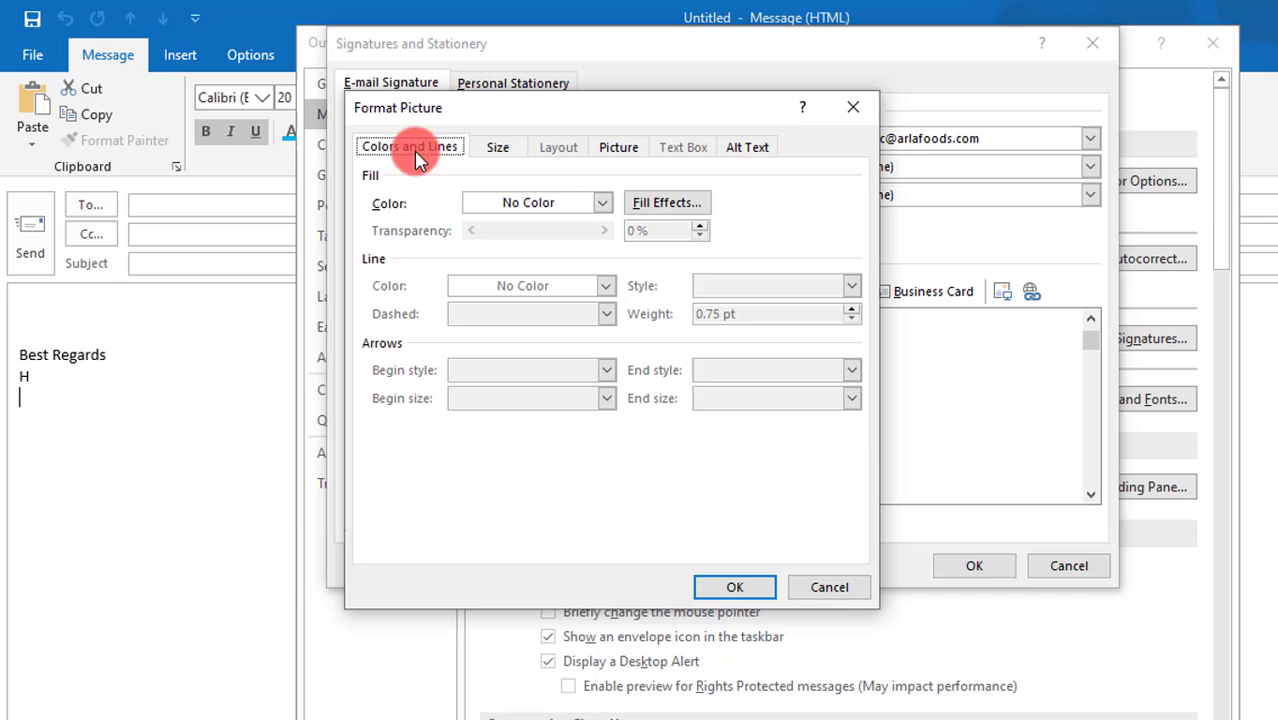
pyautogui.click(690, 203)
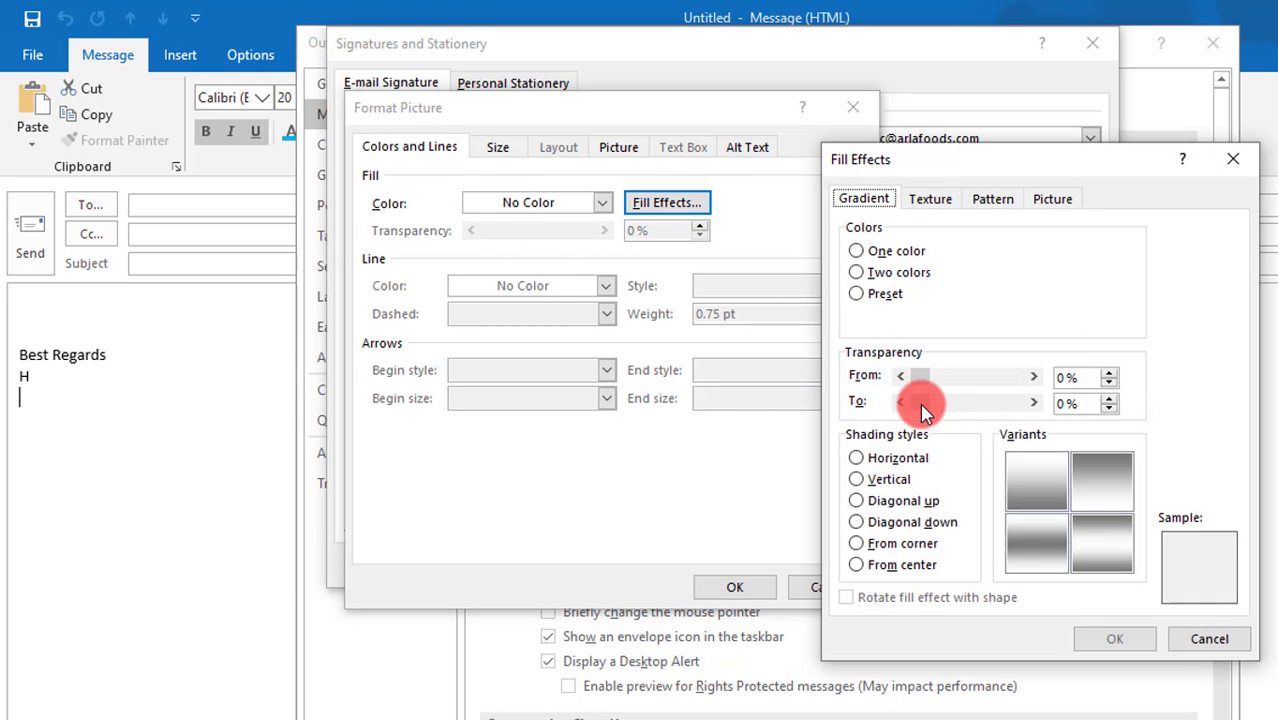
pyautogui.click(858, 273)
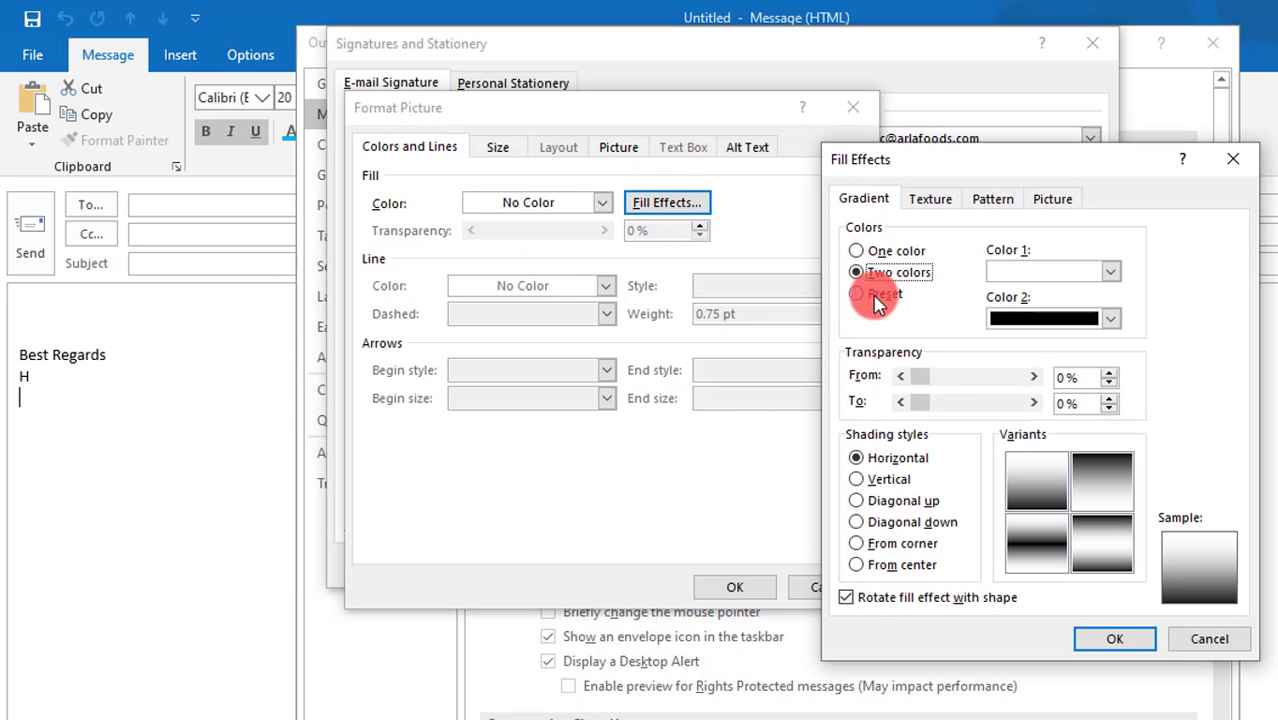
pyautogui.click(1112, 272)
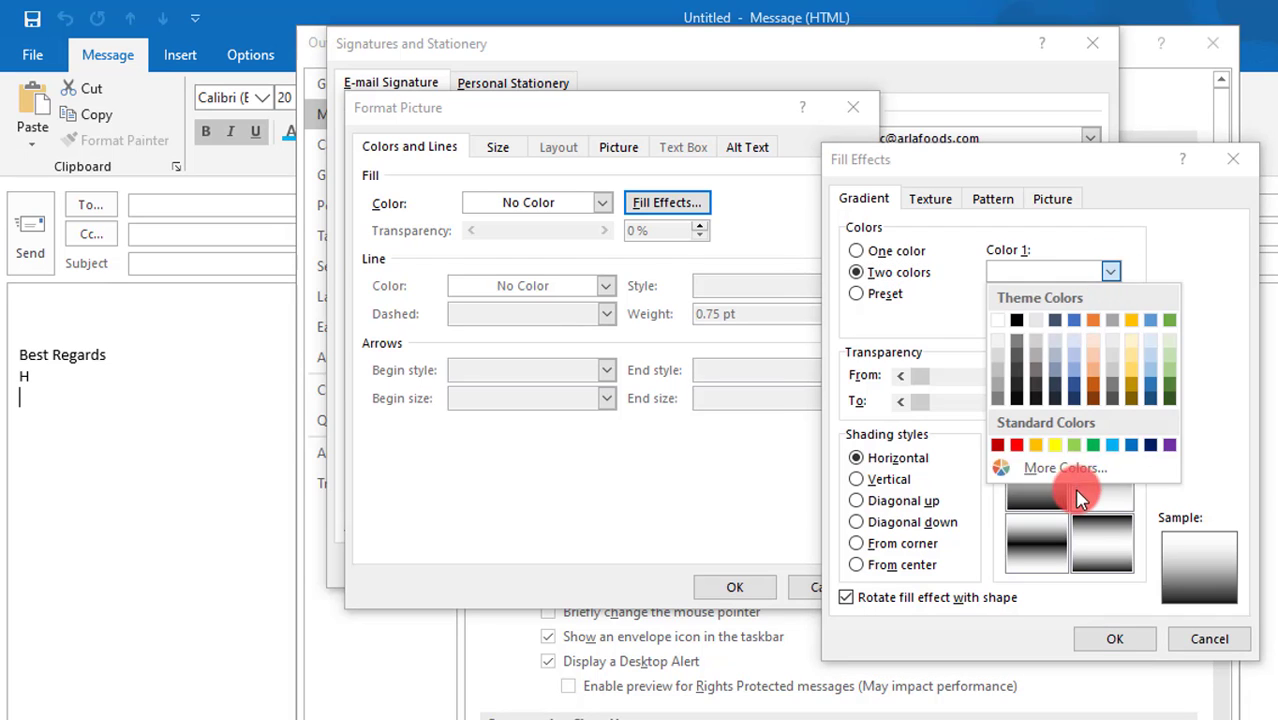
pyautogui.click(1091, 445)
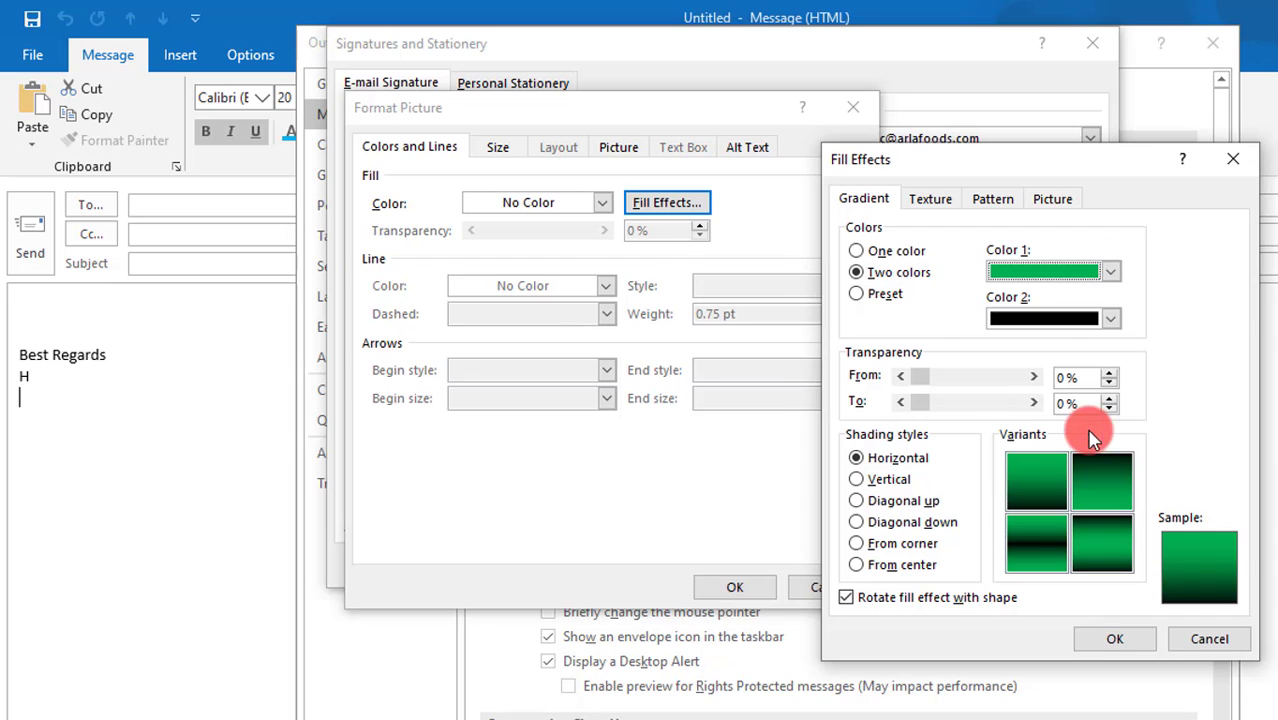
pyautogui.click(1110, 318)
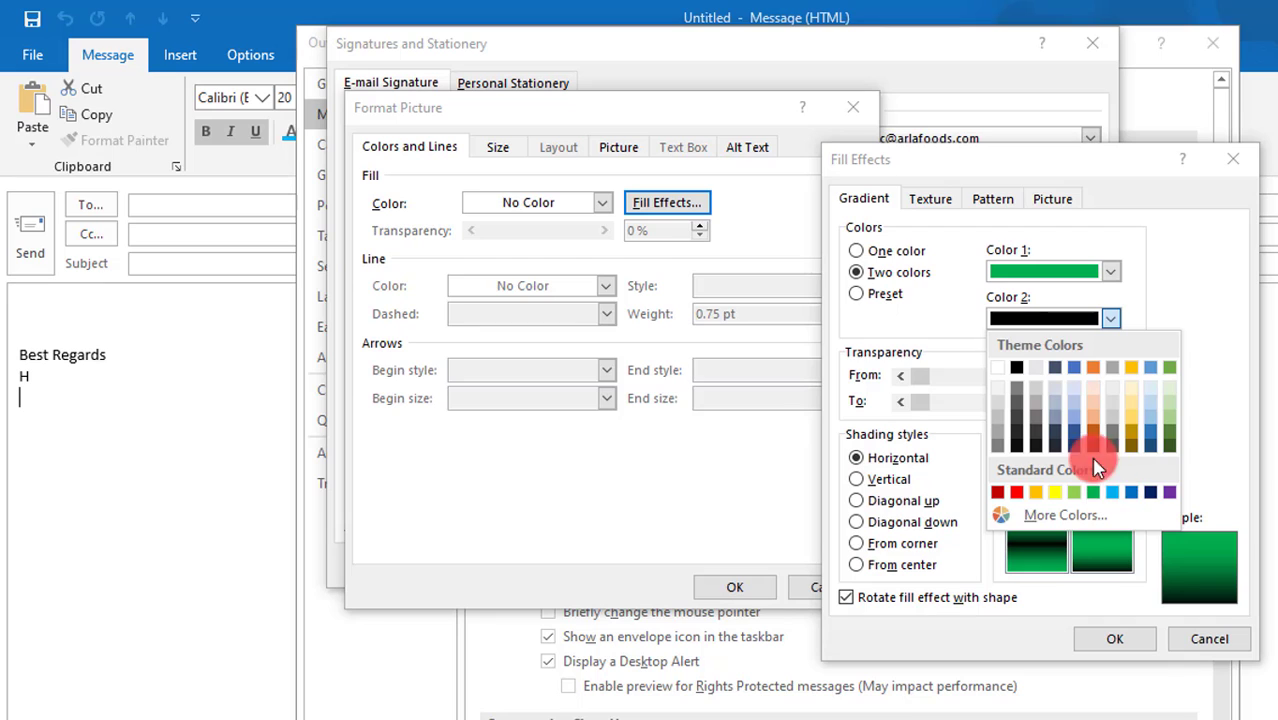
pyautogui.click(1112, 492)
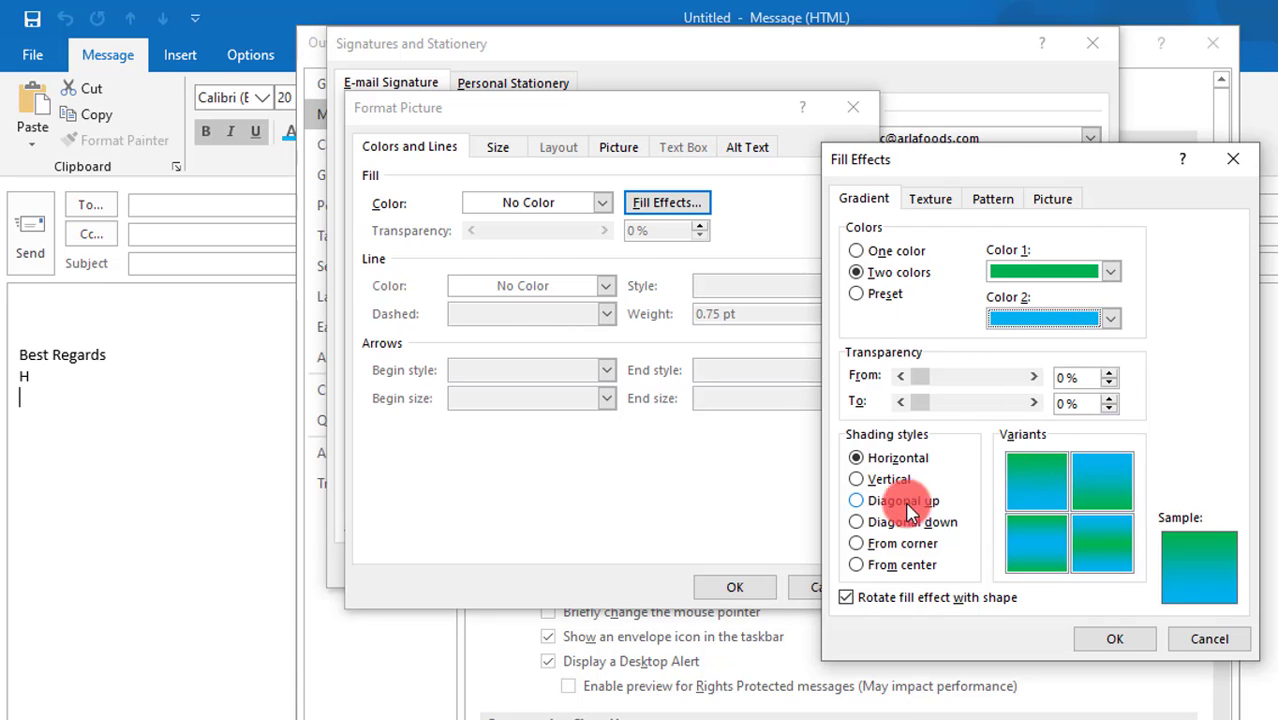
# Step: Compare the gradient shading styles, settle on Vertical, and apply the fill
pyautogui.click(858, 480)
pyautogui.click(858, 501)
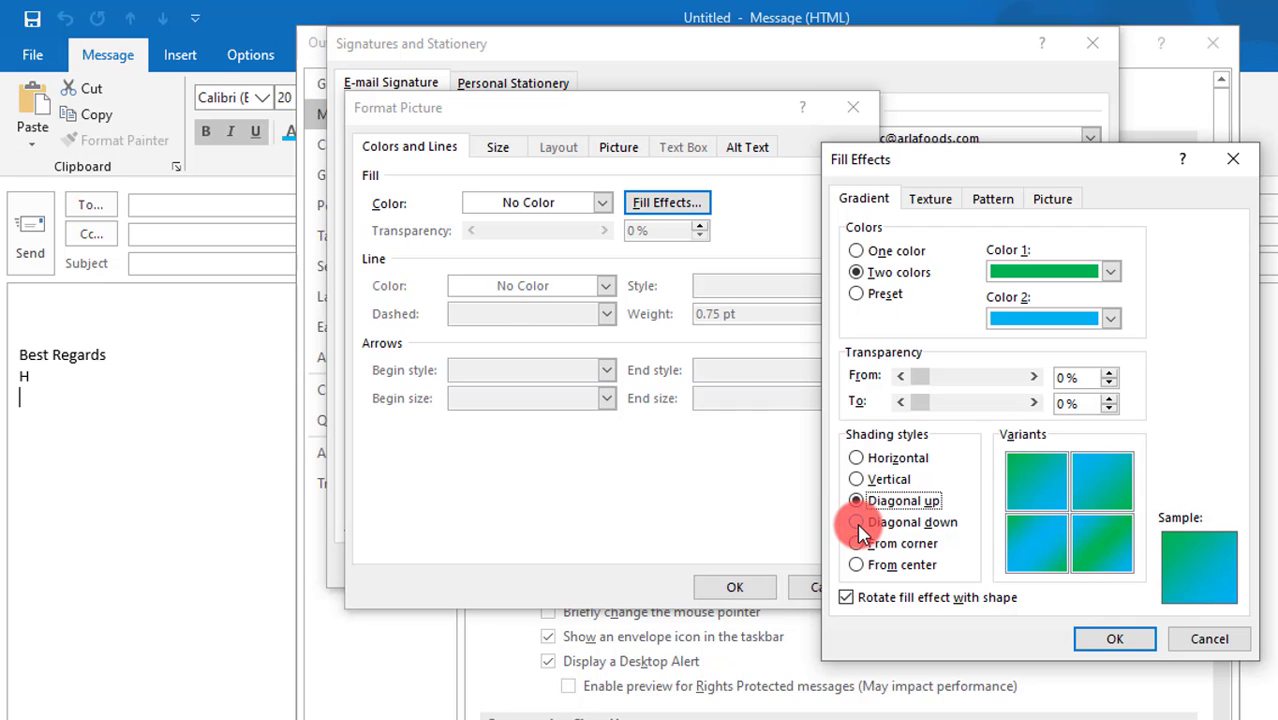
pyautogui.click(857, 523)
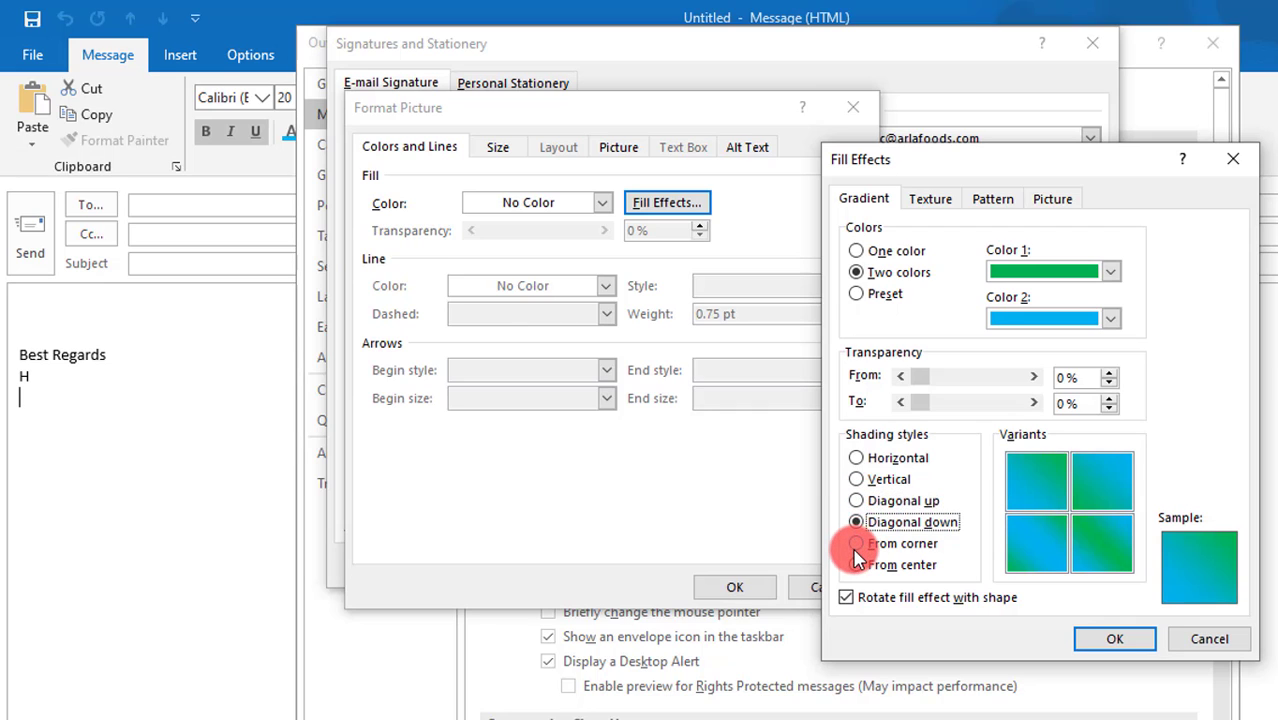
pyautogui.click(856, 545)
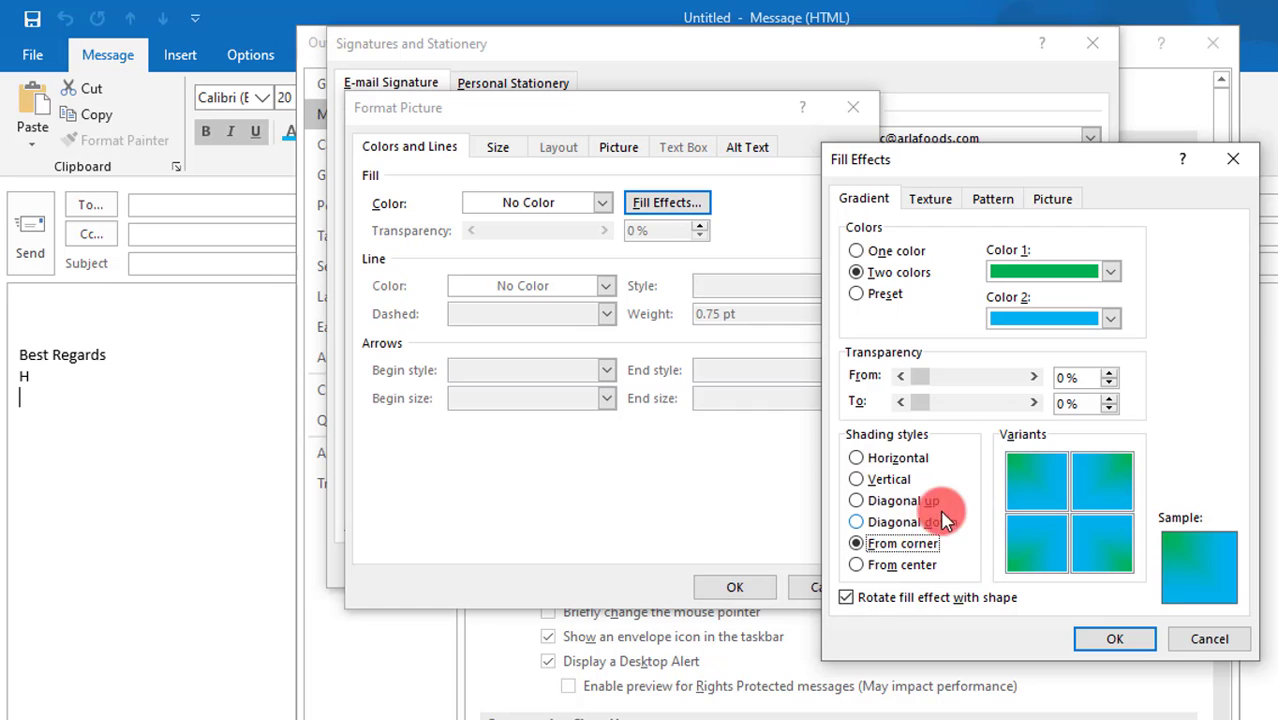
pyautogui.click(868, 565)
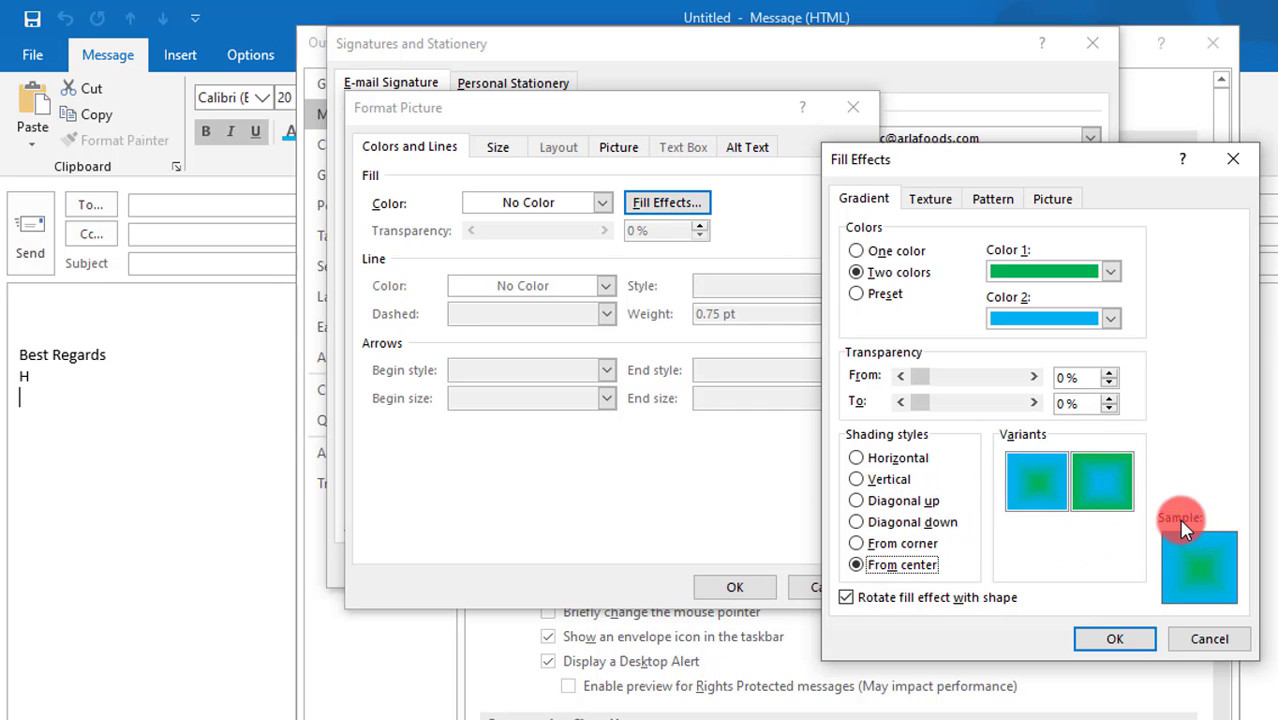
pyautogui.click(868, 480)
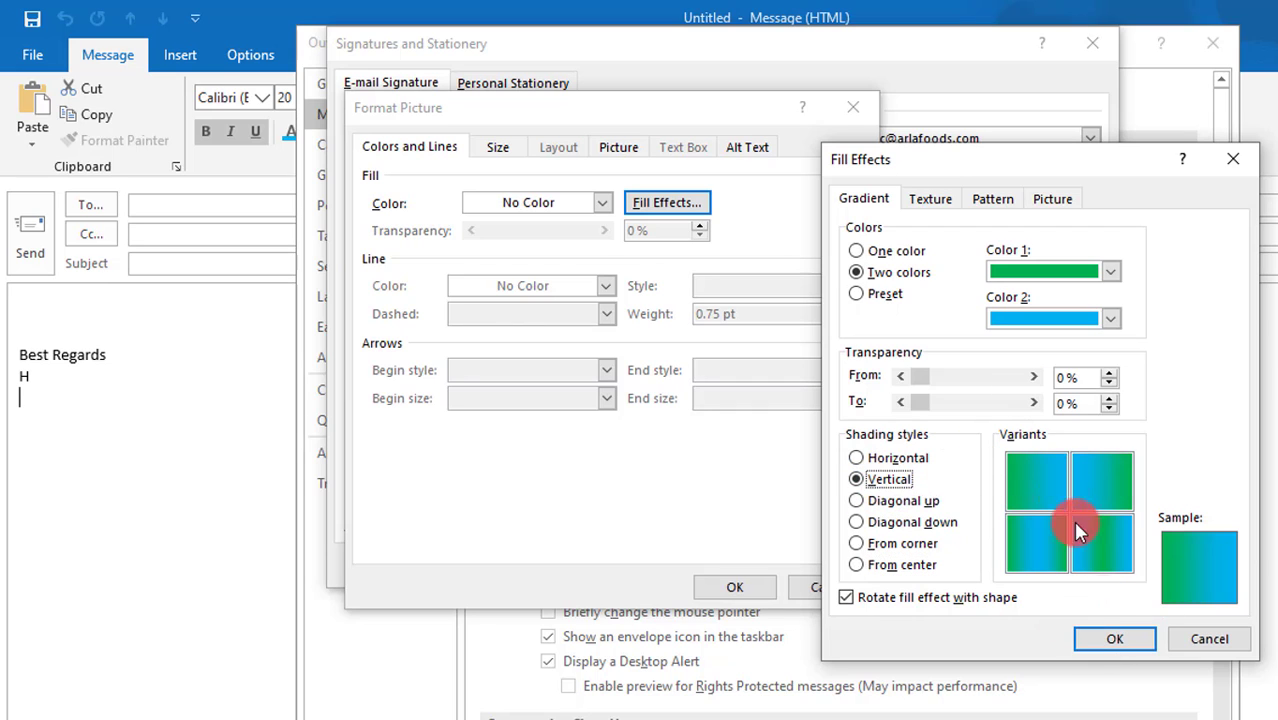
pyautogui.click(1102, 640)
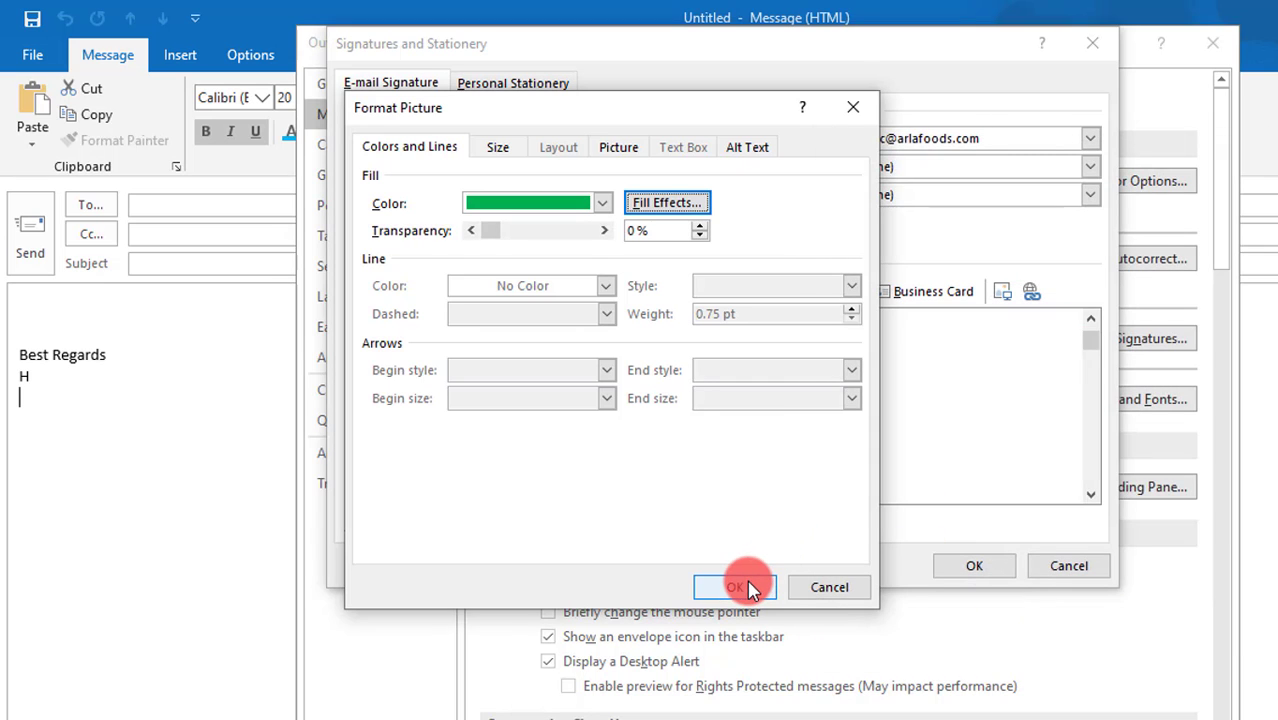
pyautogui.click(750, 587)
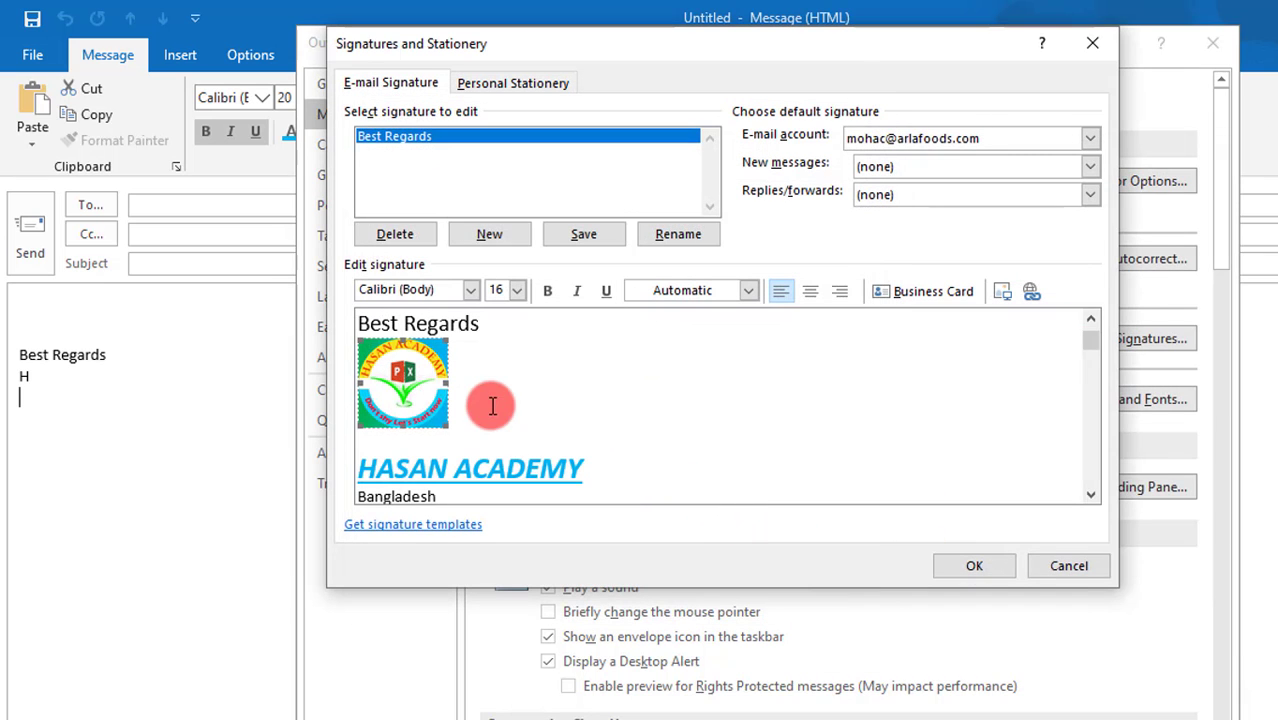
# Step: Replace the logo's gradient background with the Green marble texture fill
pyautogui.rightClick(417, 378)
pyautogui.click(472, 622)
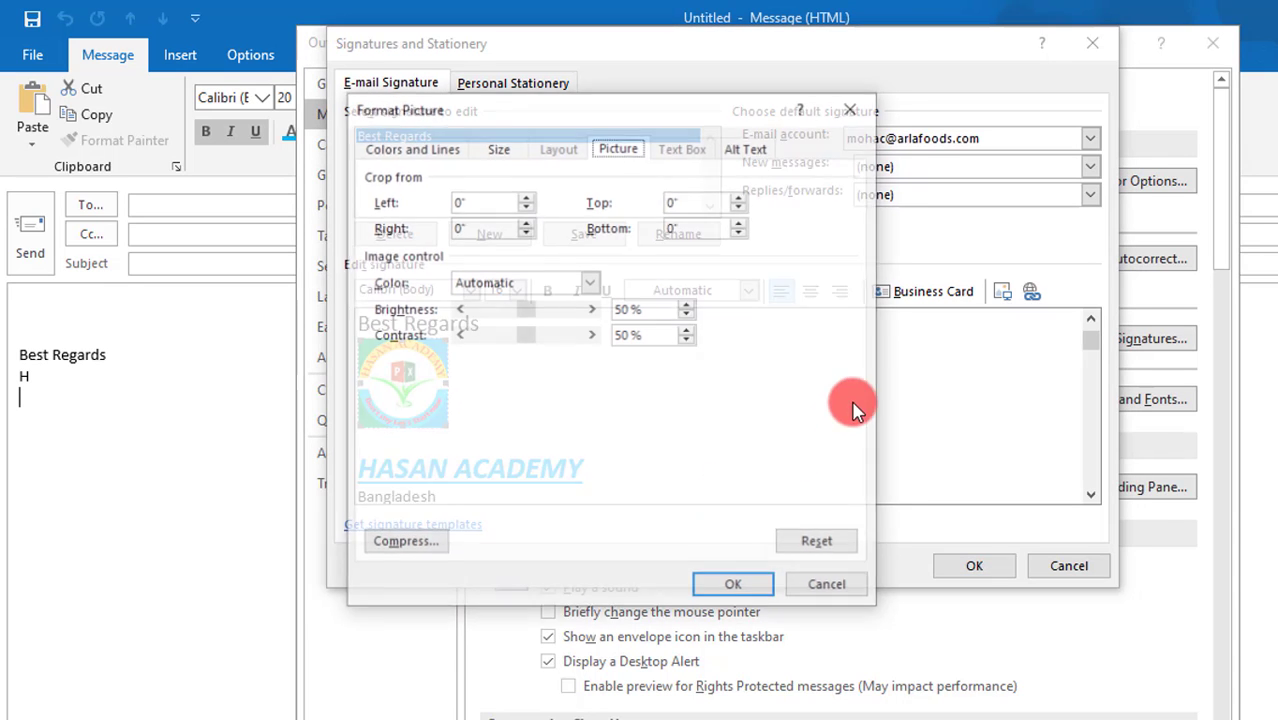
pyautogui.click(400, 150)
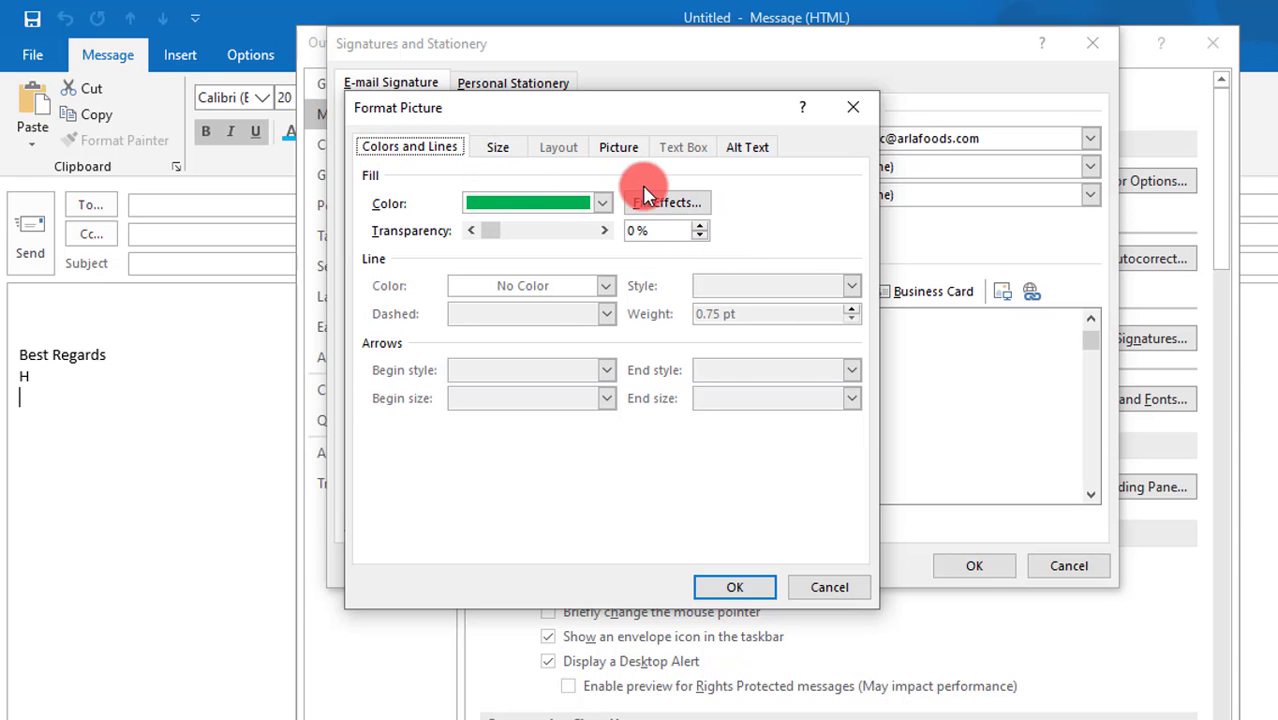
pyautogui.click(662, 201)
pyautogui.click(930, 200)
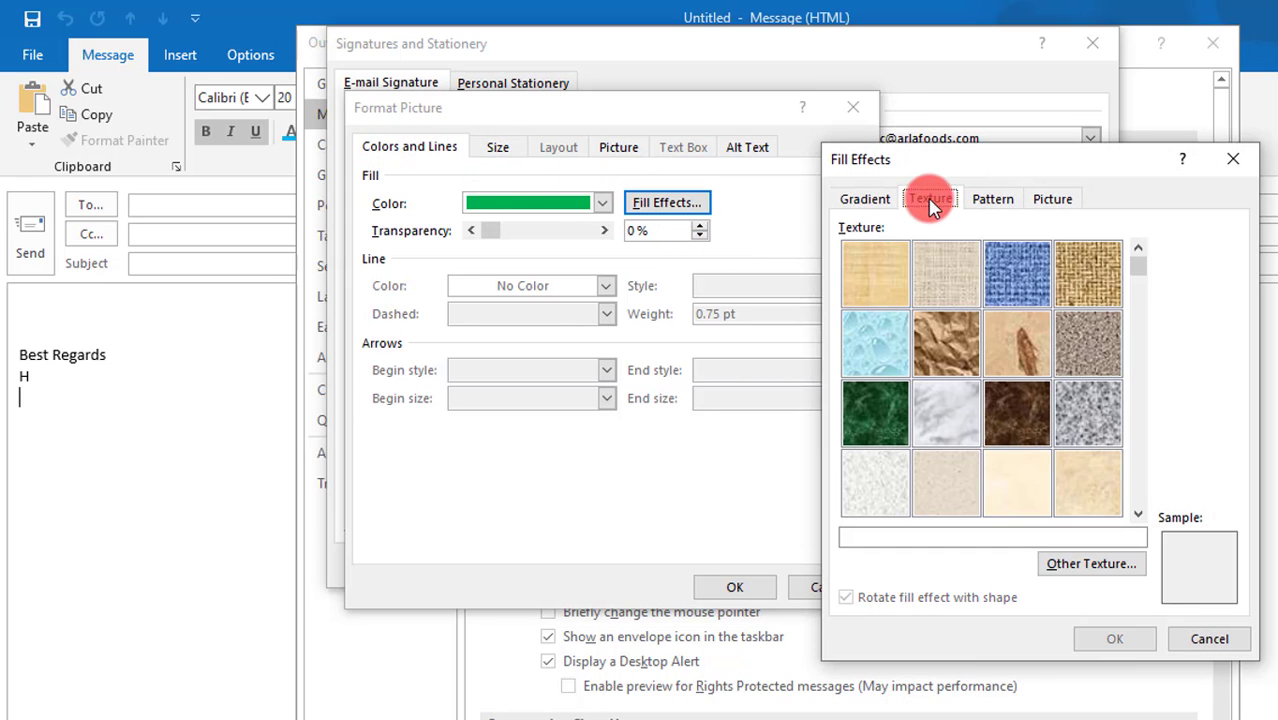
pyautogui.click(993, 199)
pyautogui.click(1052, 200)
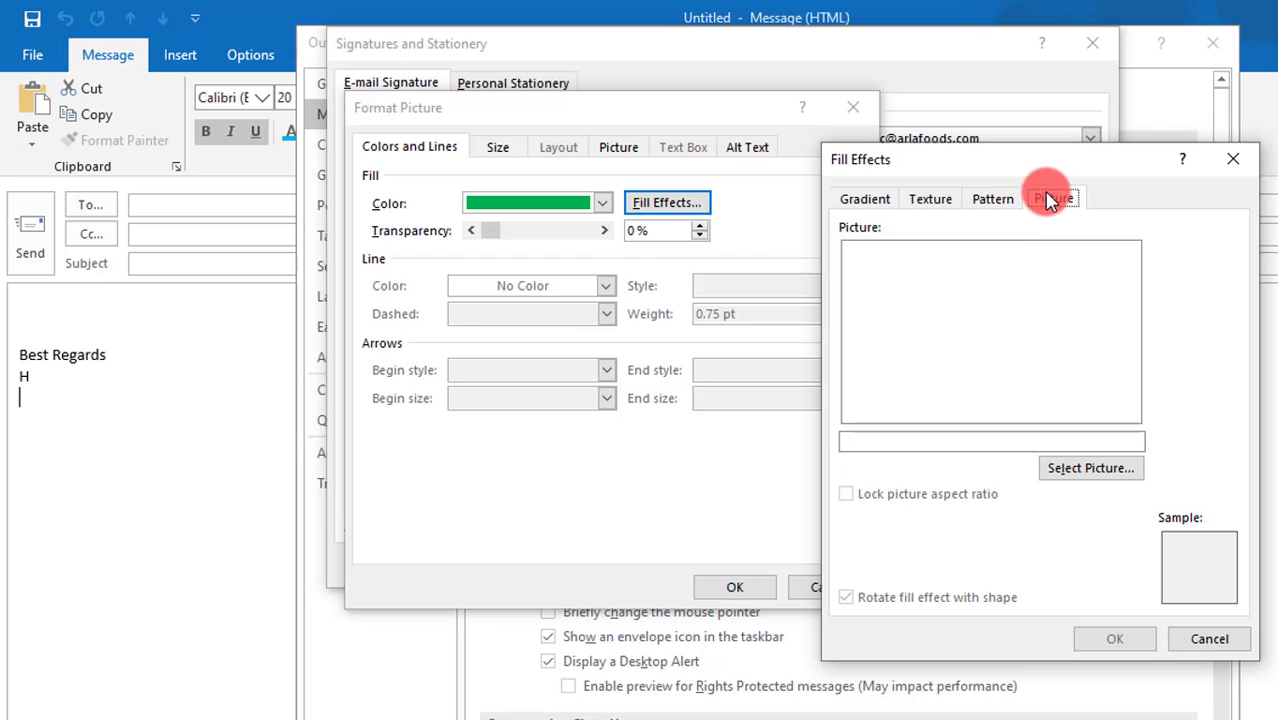
pyautogui.click(928, 202)
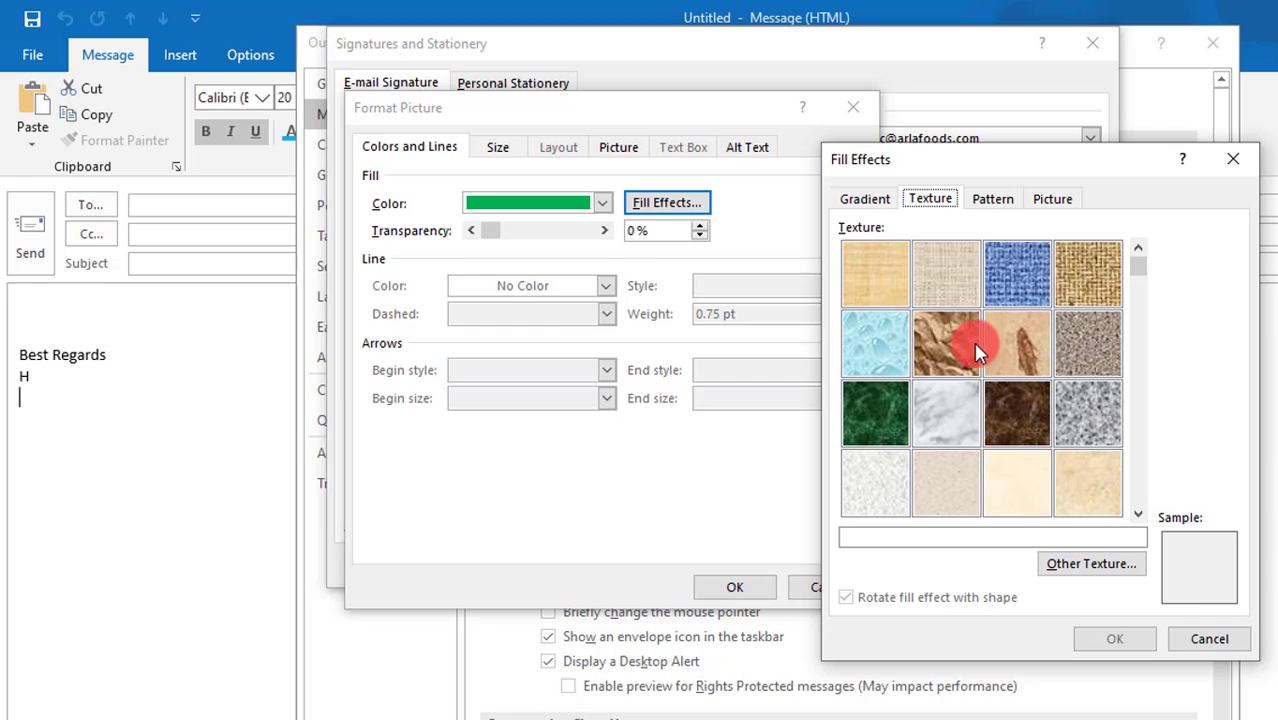
pyautogui.click(882, 398)
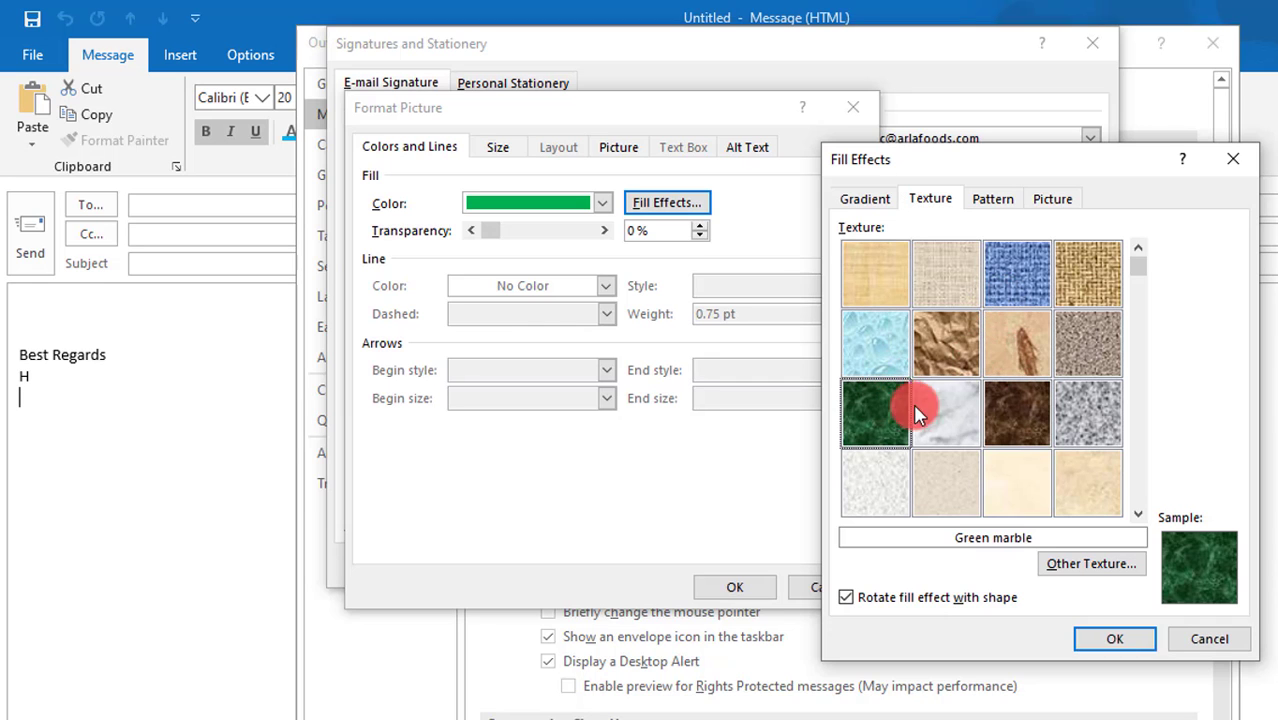
pyautogui.click(1116, 640)
pyautogui.click(730, 587)
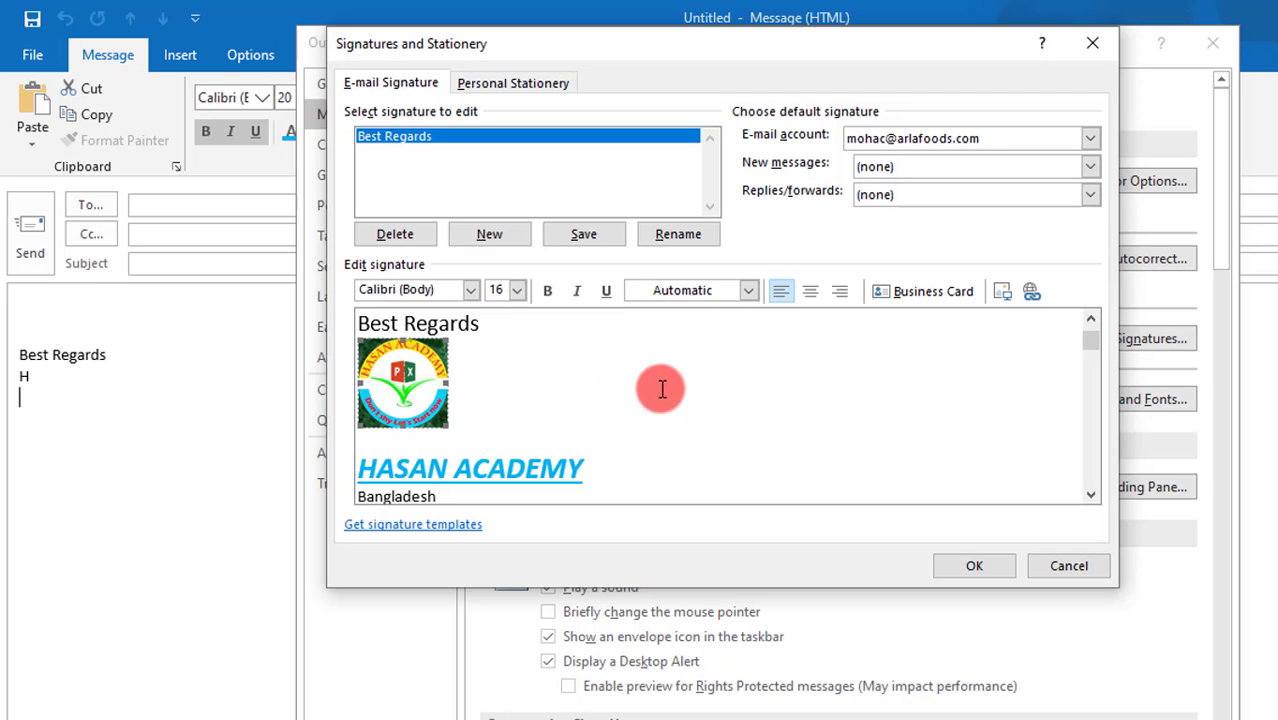
# Step: Choose Best Regards as the signature for new messages and save the signature settings
pyautogui.rightClick(424, 379)
pyautogui.click(527, 365)
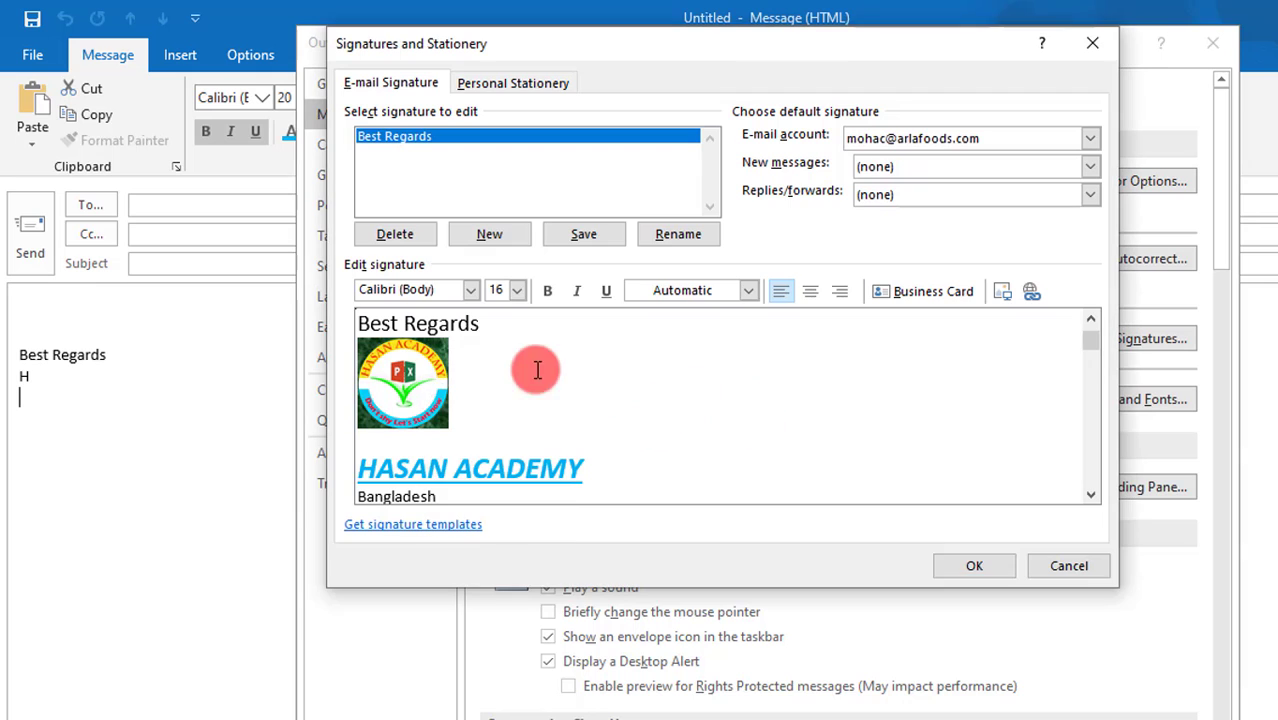
pyautogui.rightClick(427, 370)
pyautogui.click(824, 420)
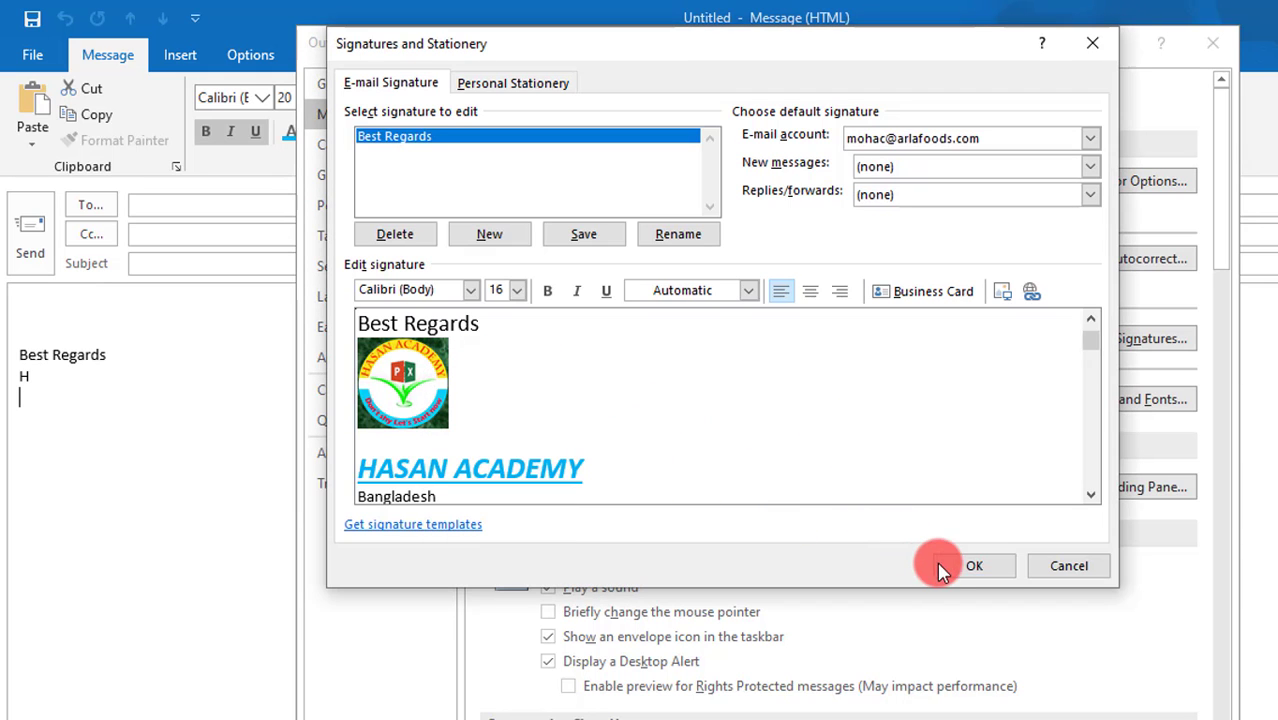
pyautogui.click(972, 566)
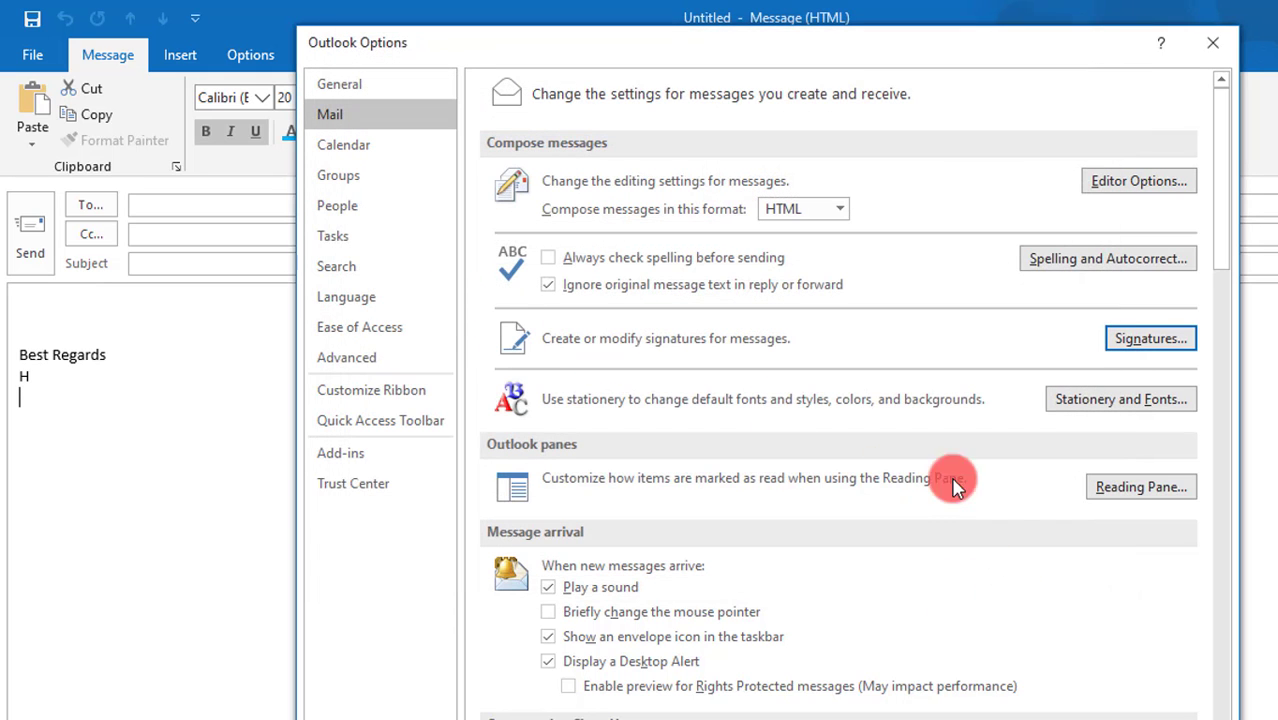
# Step: Close the Options window, then close the current message and discard the draft without saving
pyautogui.press('Return')
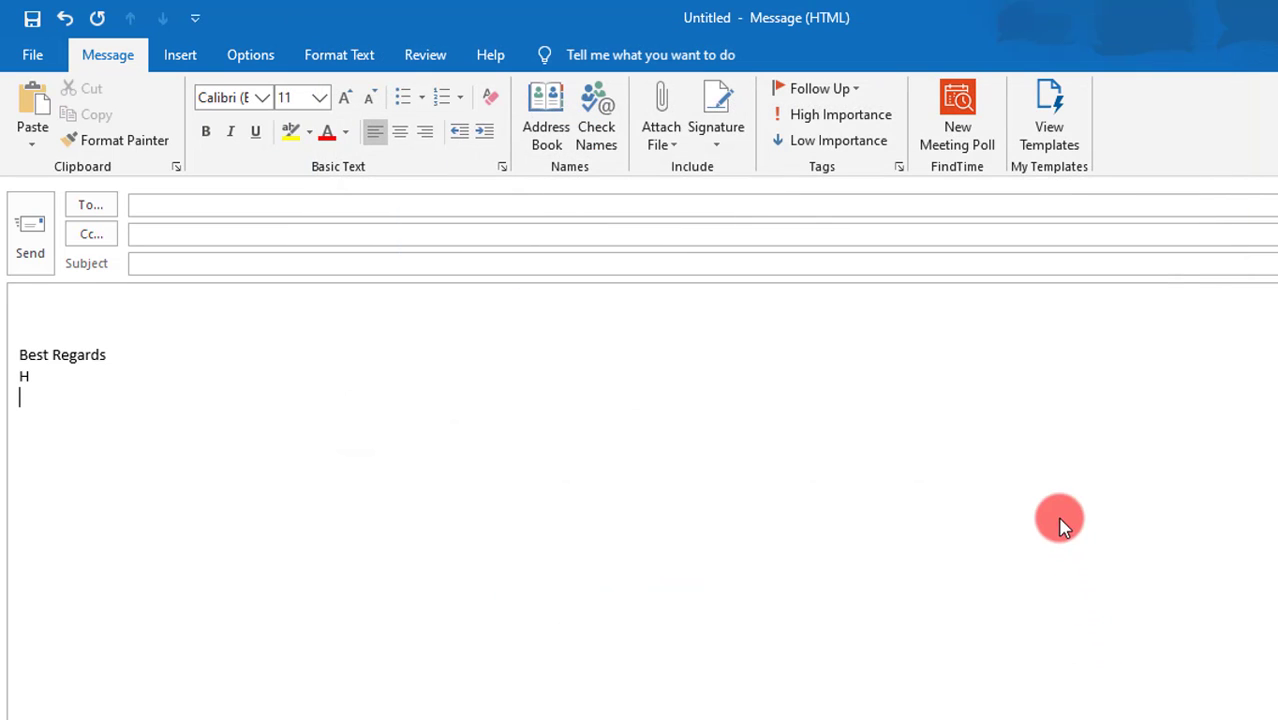
pyautogui.click(542, 359)
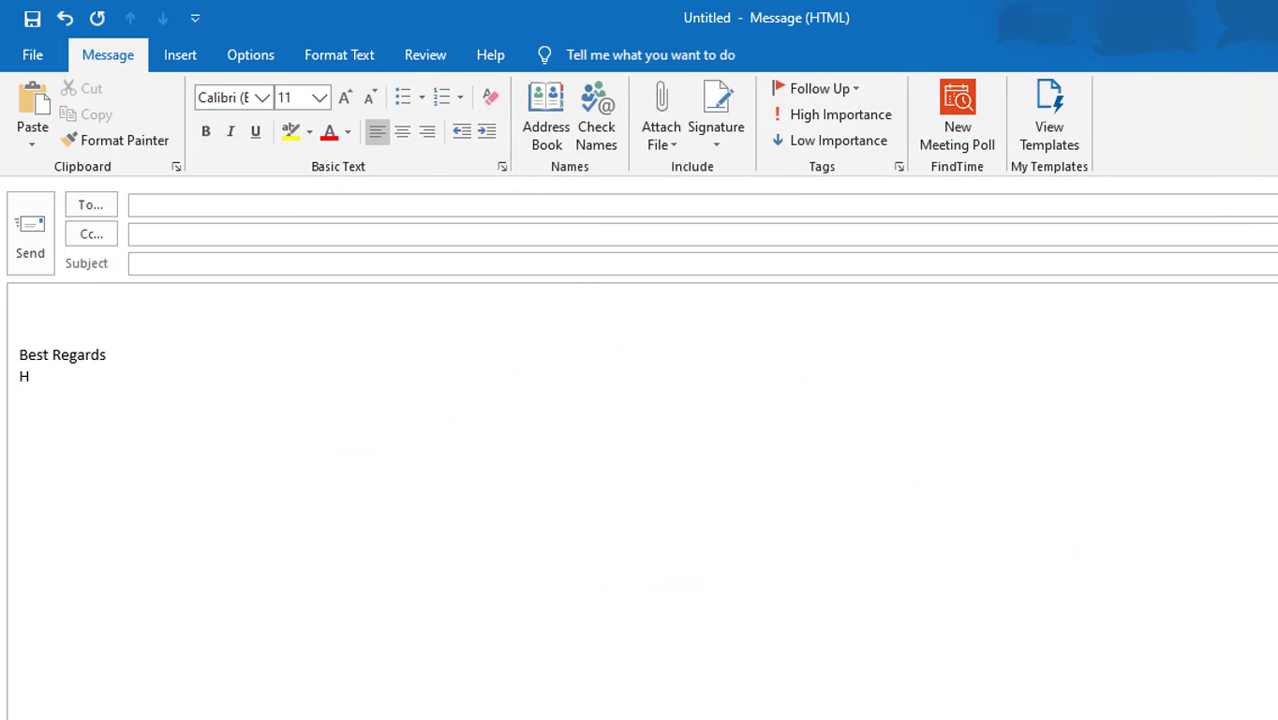
pyautogui.click(32, 57)
pyautogui.click(44, 47)
pyautogui.press('Escape')
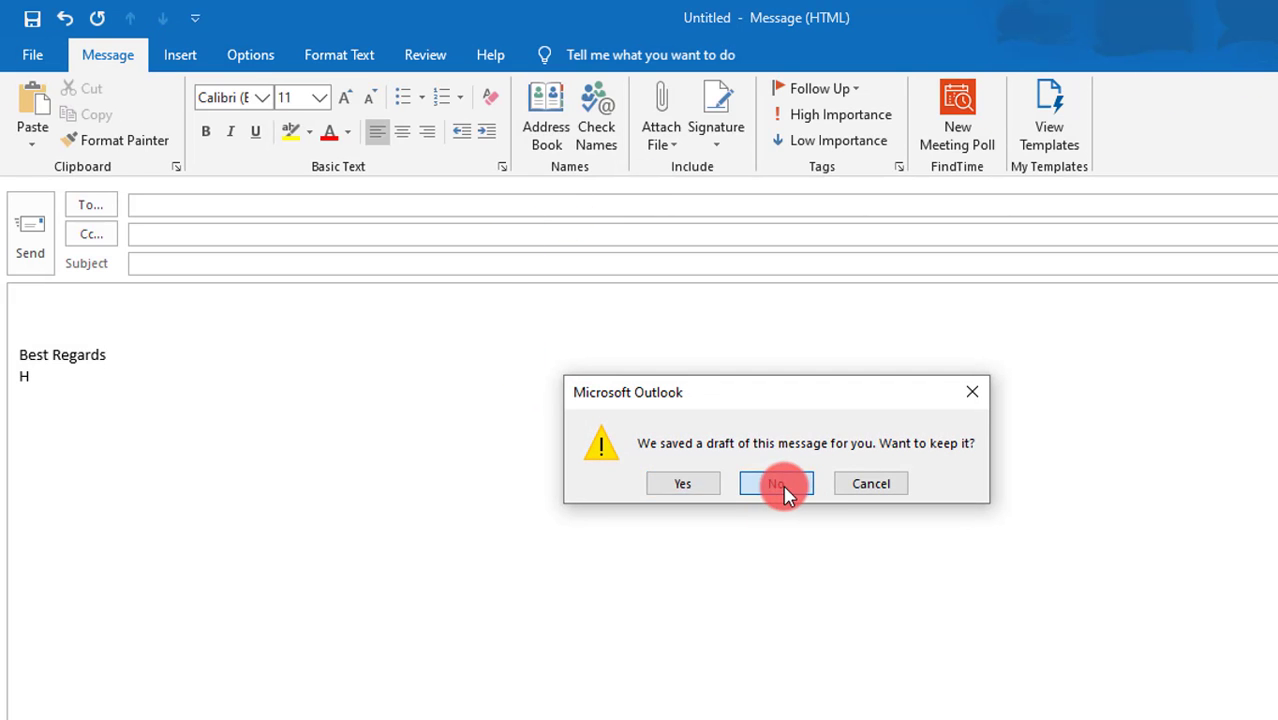
pyautogui.click(785, 484)
# Step: Start a new email and place the cursor after the auto-inserted Best Regards signature
pyautogui.click(26, 112)
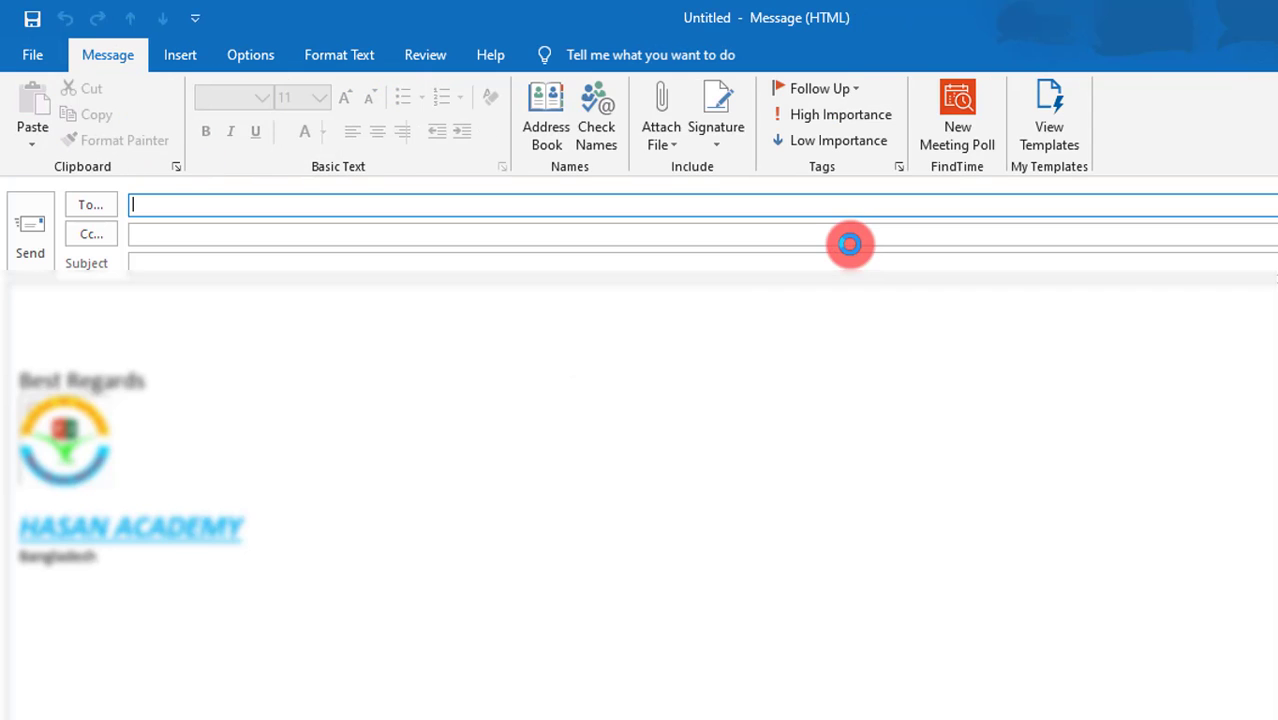
pyautogui.click(321, 423)
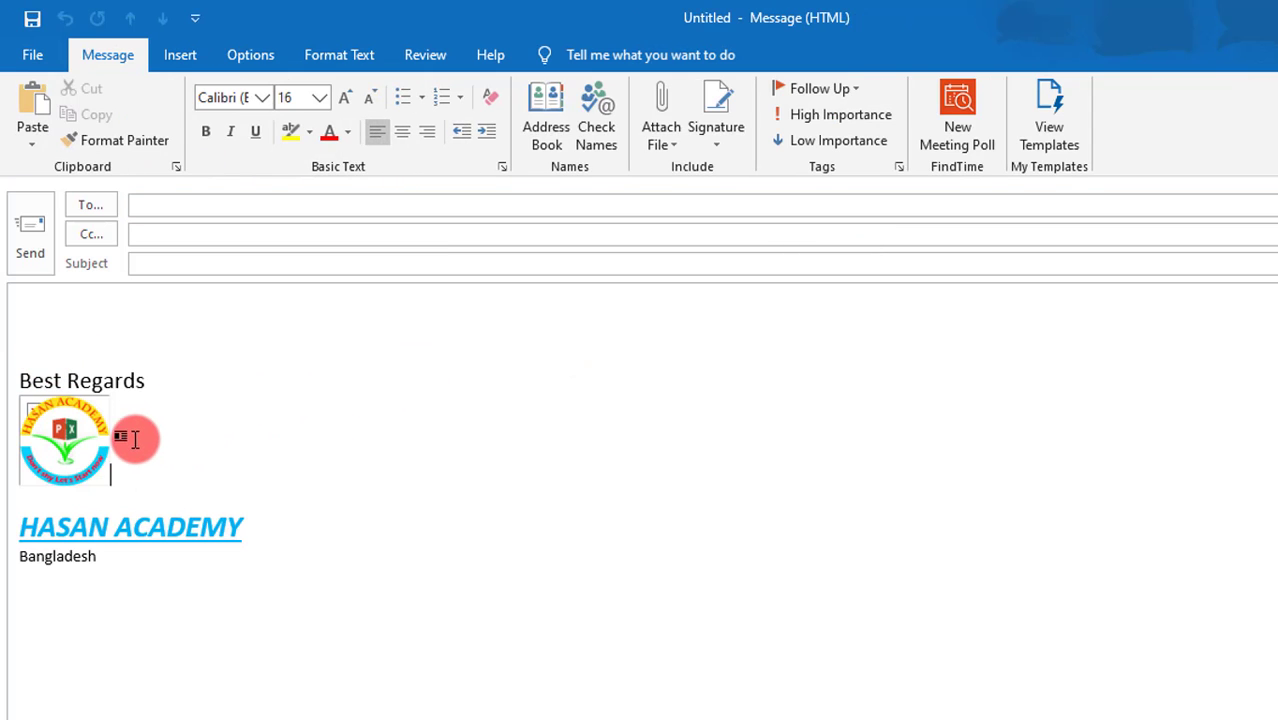
pyautogui.click(164, 388)
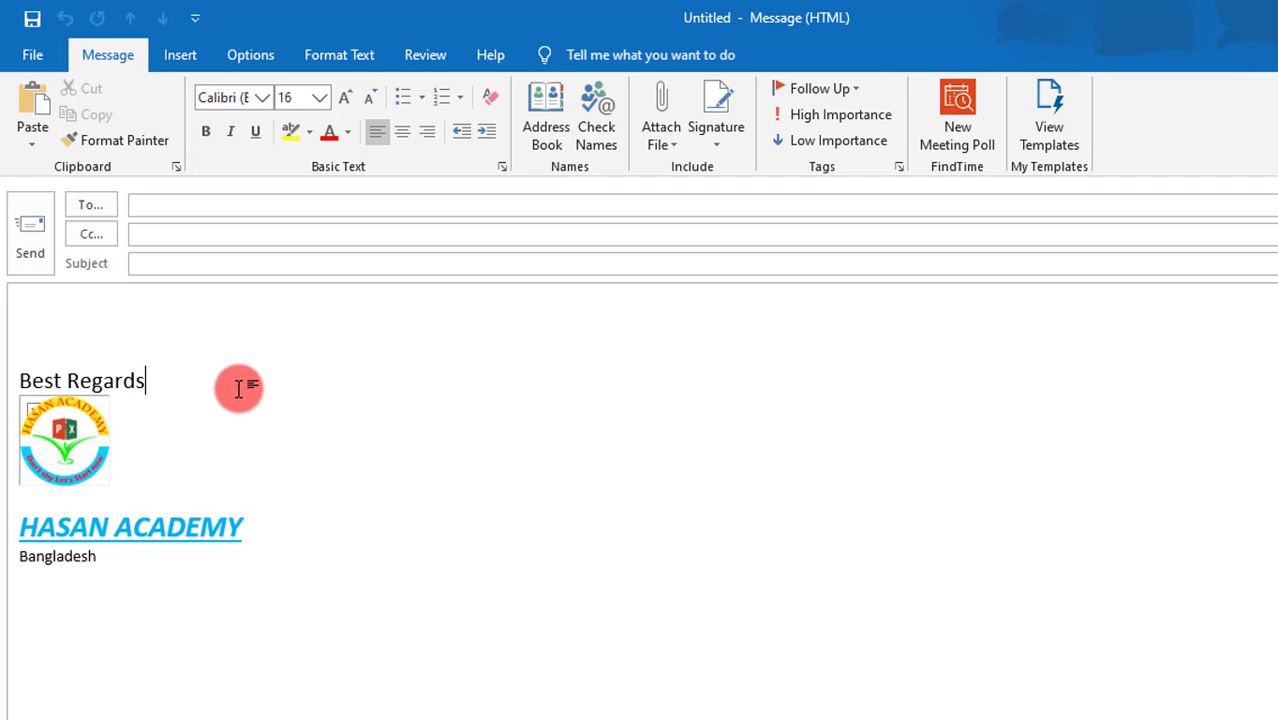